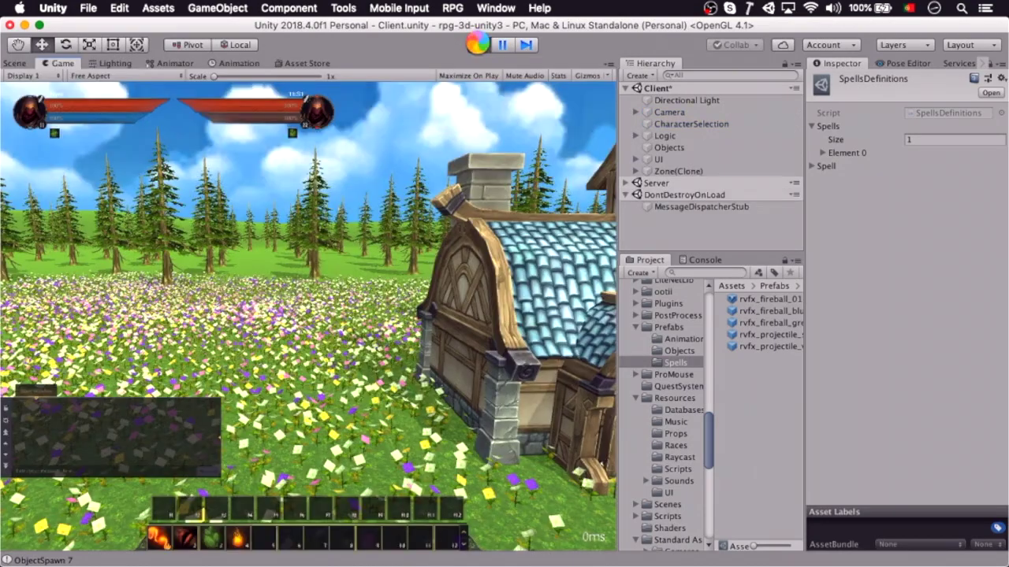
Check the character's spell book in the running game, close it and stop play mode
right_click_drag(446, 206, 426, 237)
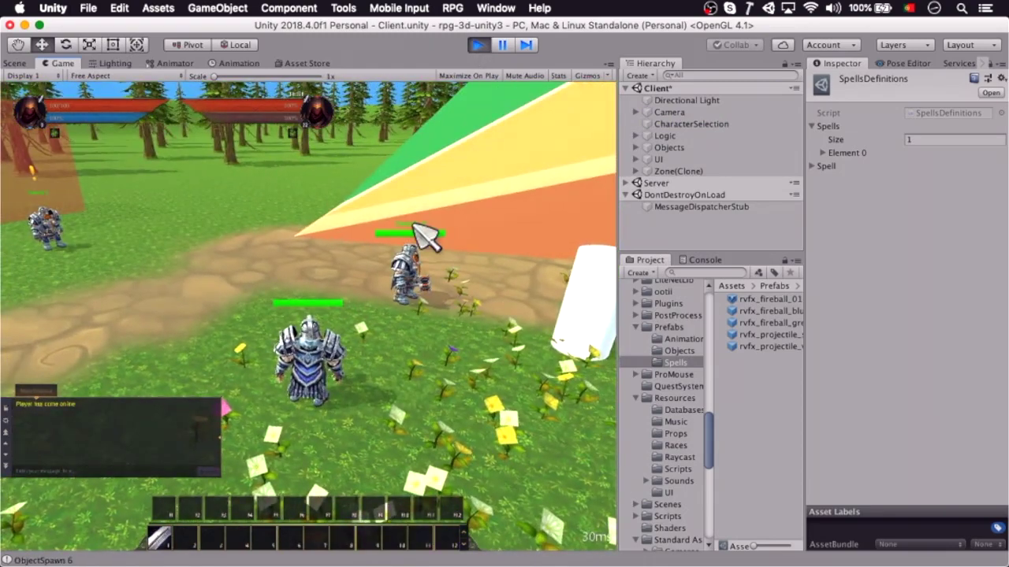
key("p")
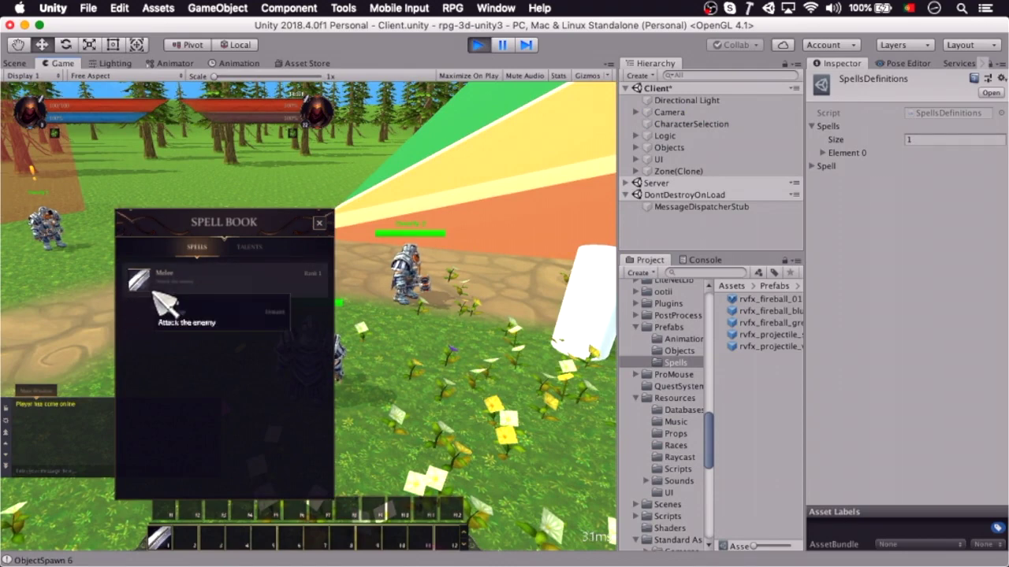
key("p")
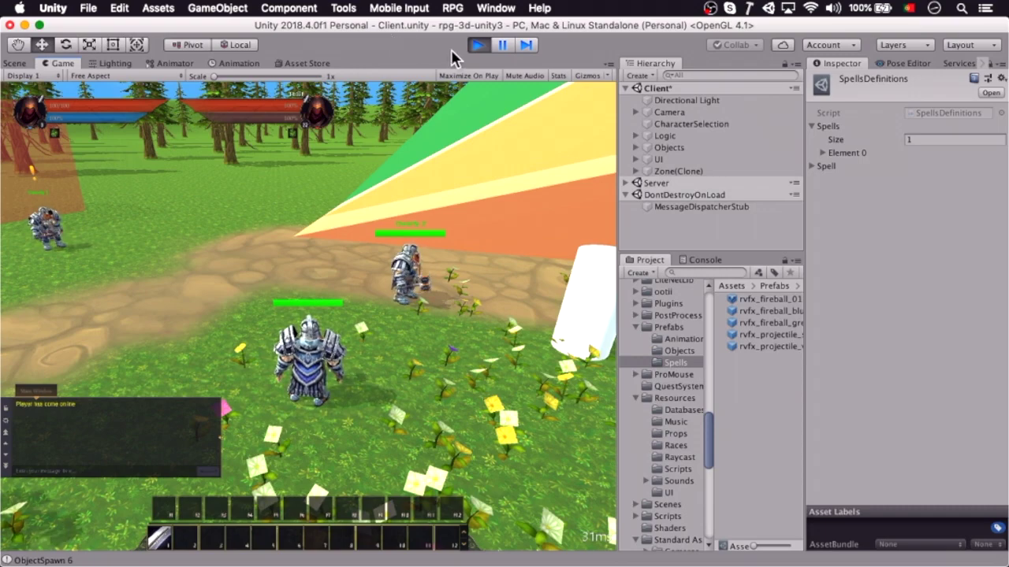
left_click(478, 45)
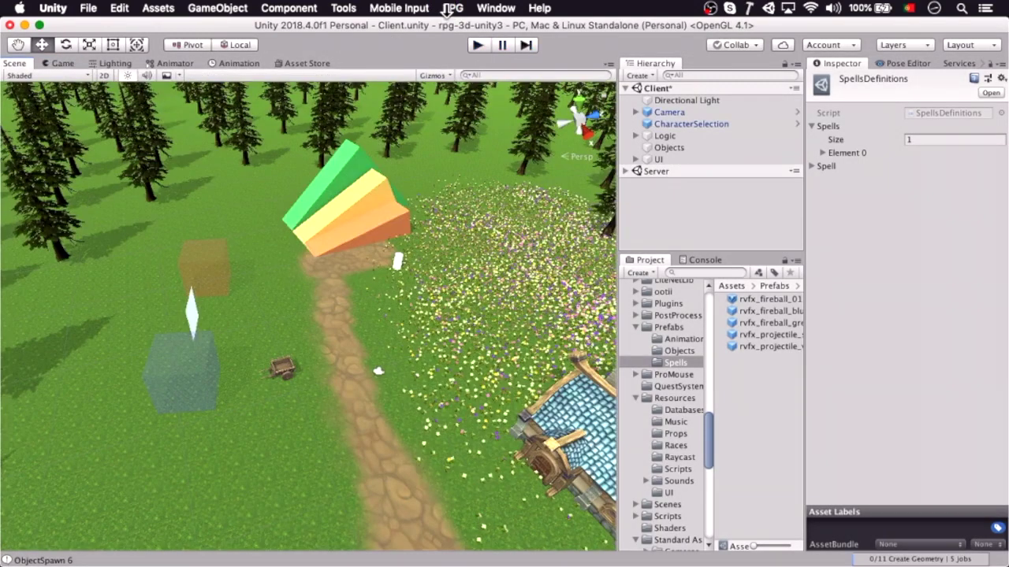
Open the Spells Editor and fill in a new spell entry with ID 2 and the name Heal
left_click(453, 8)
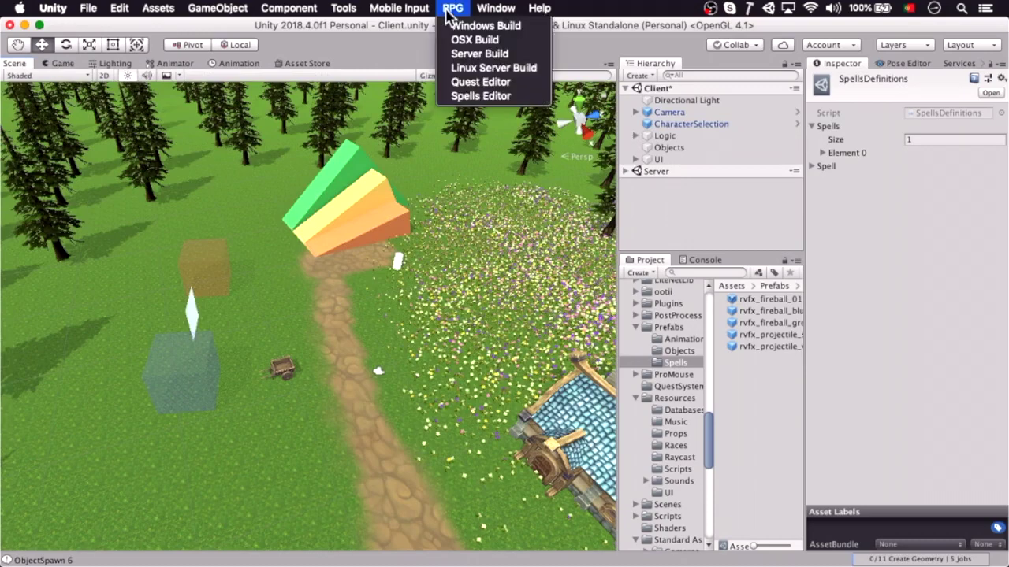
left_click(465, 95)
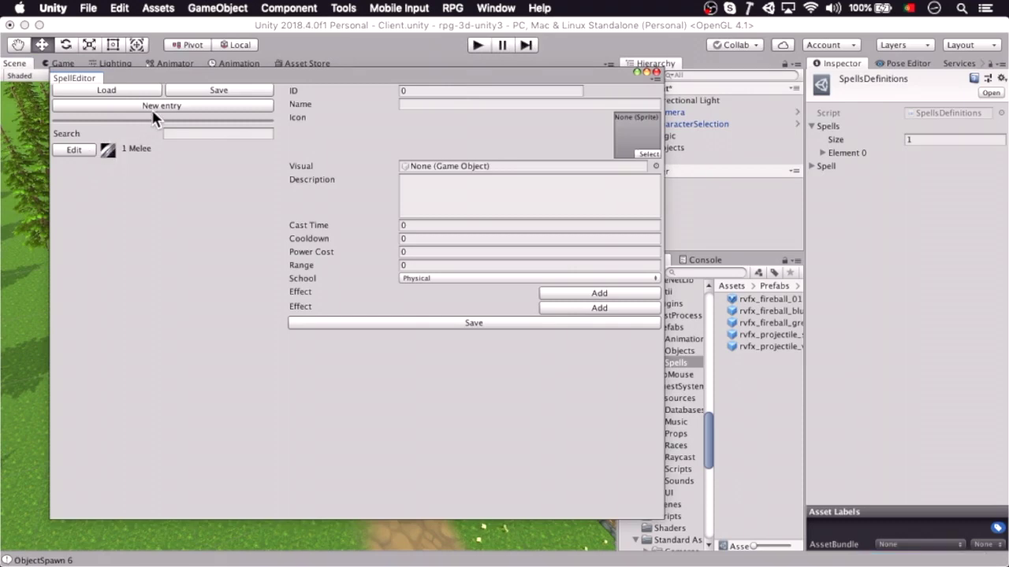
left_click(416, 91)
type("2")
key("Tab")
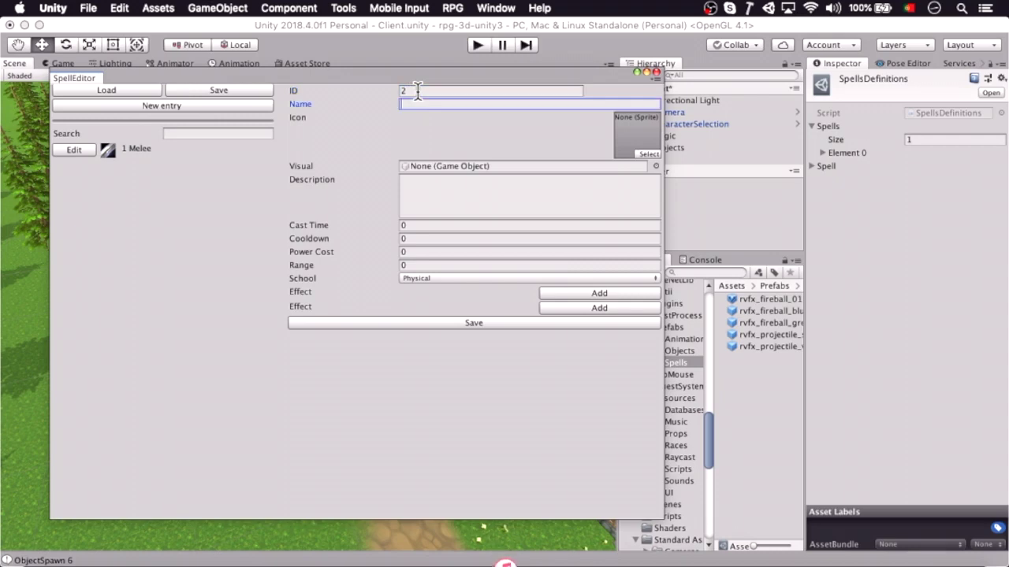
type("Heal")
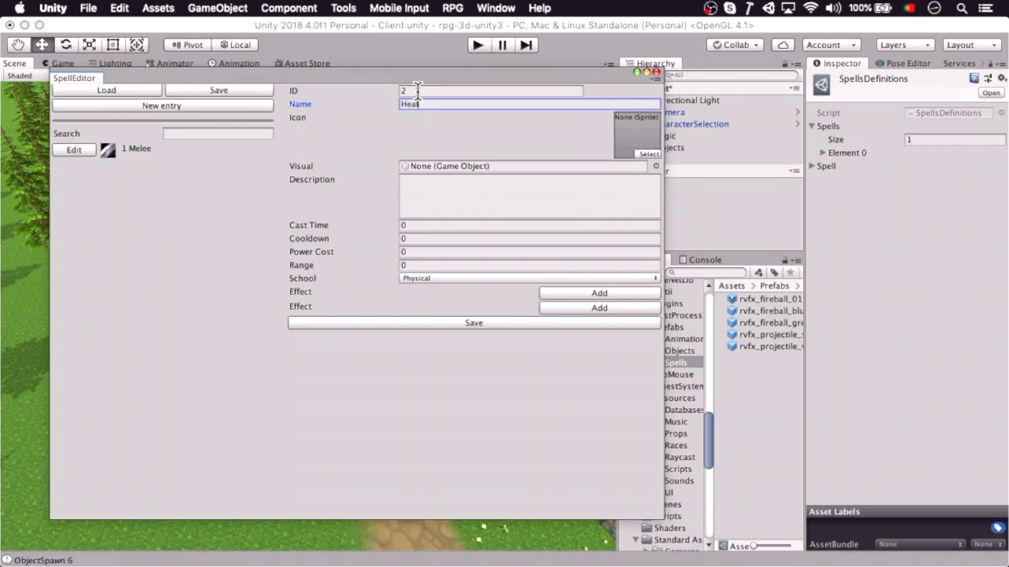
Assign the green_20 sprite as the Heal spell's icon, finding it with the search term "green"
left_click(650, 154)
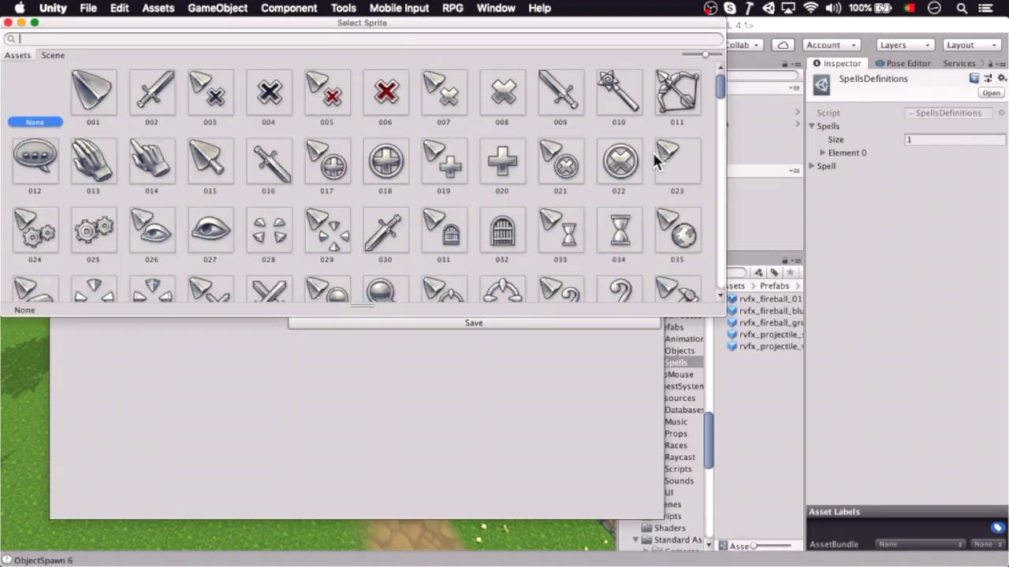
type("green")
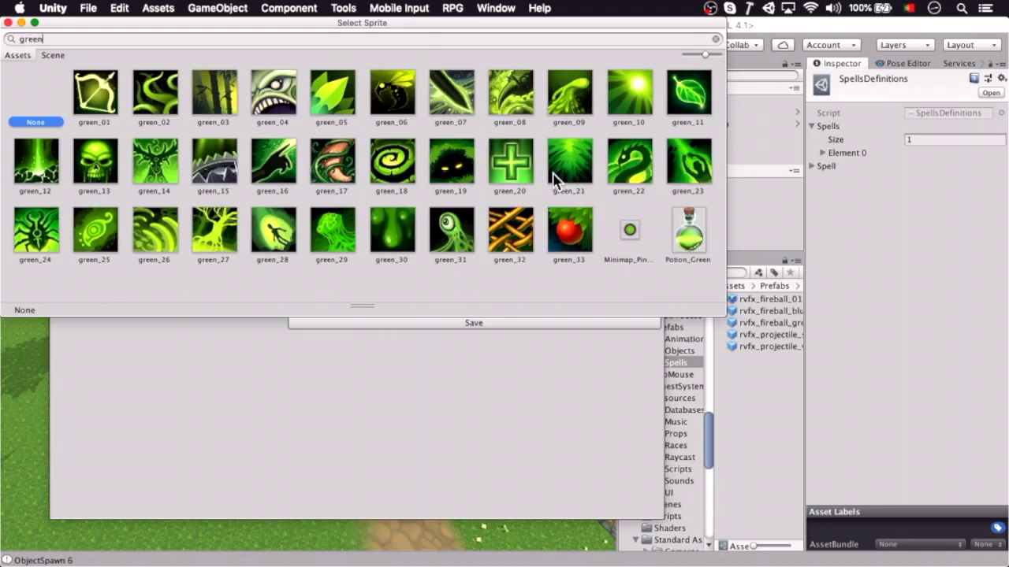
double_click(519, 164)
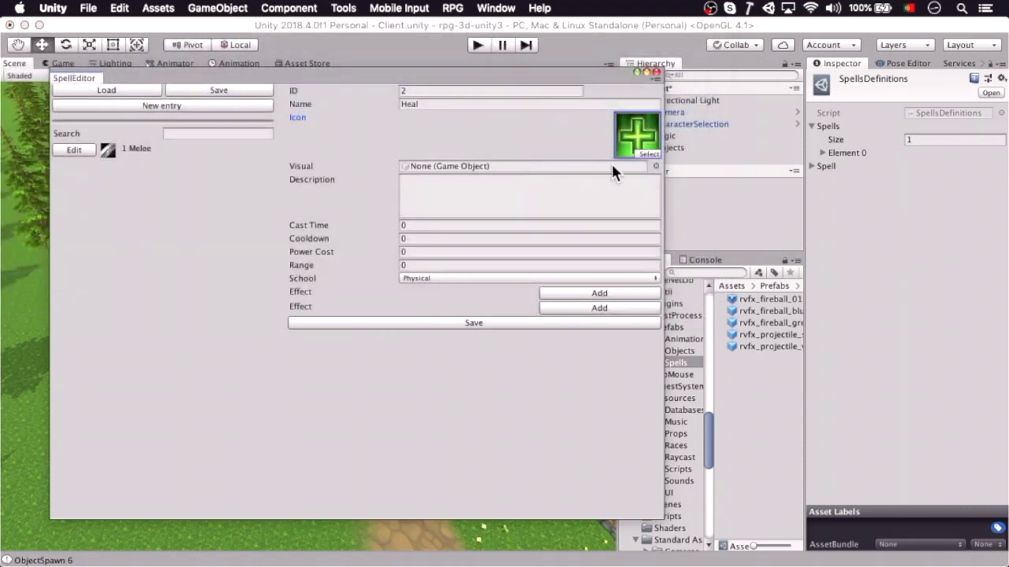
Enter the spell description "Heals 30 and 5 every 2 seconds for 10 seconds."
left_click(530, 191)
type("H")
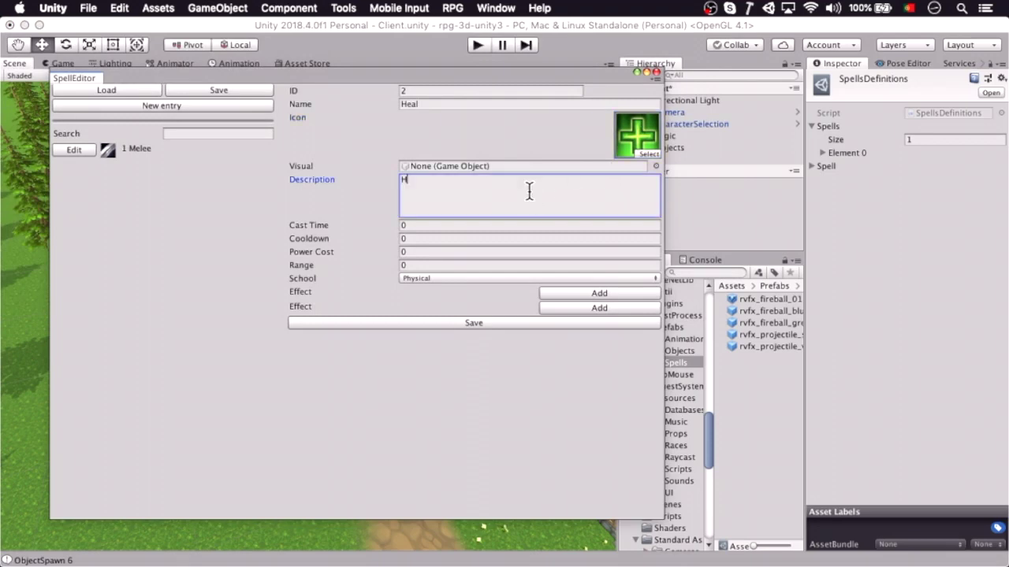
type("eals 30 and 5 every 2 sec")
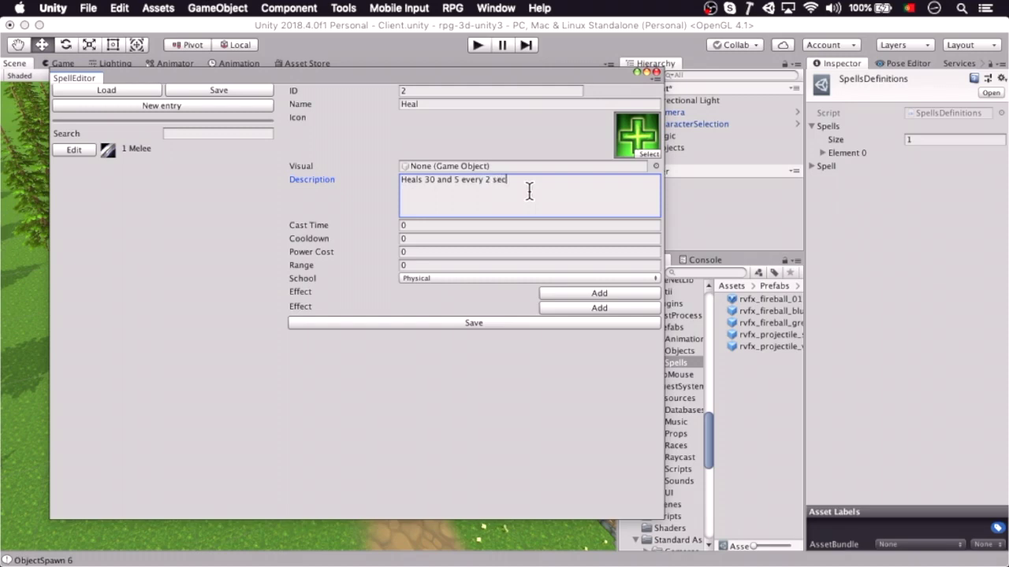
type("onds for 10 seconds.")
Set the Heal spell's power cost to 10, its range to 40 and its school to Nature
left_click(494, 251)
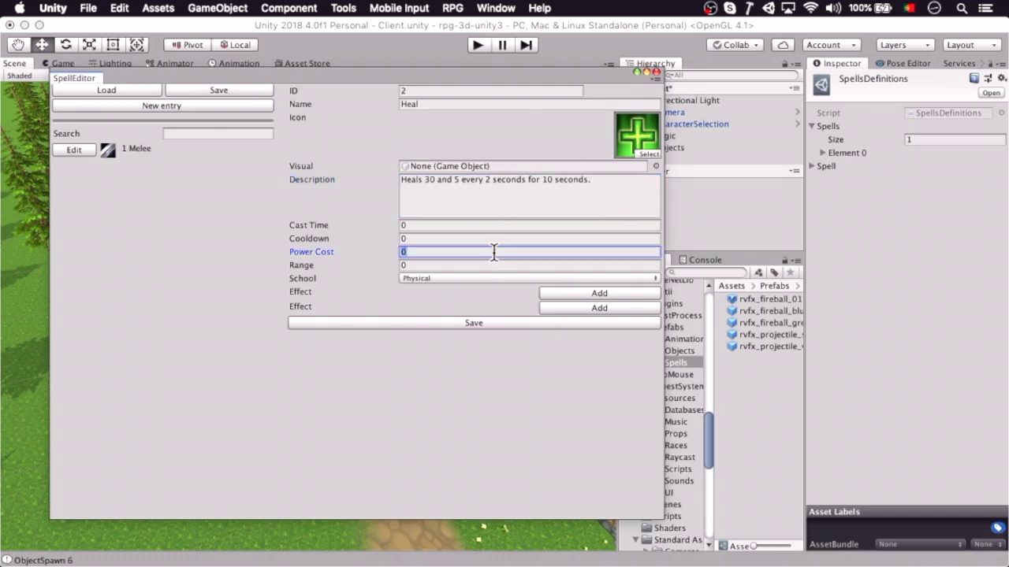
type("10")
key("Tab")
type("40")
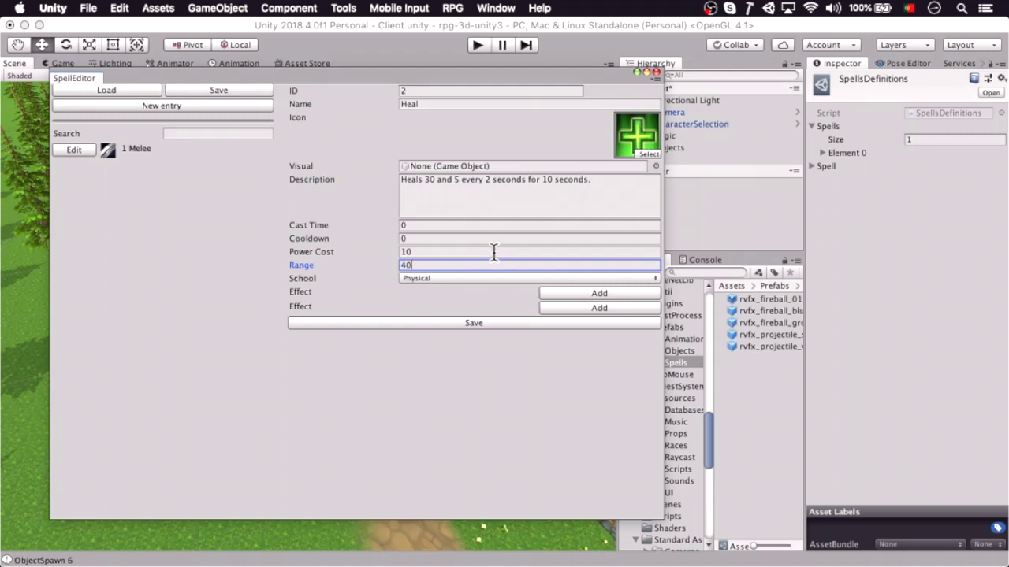
left_click(499, 278)
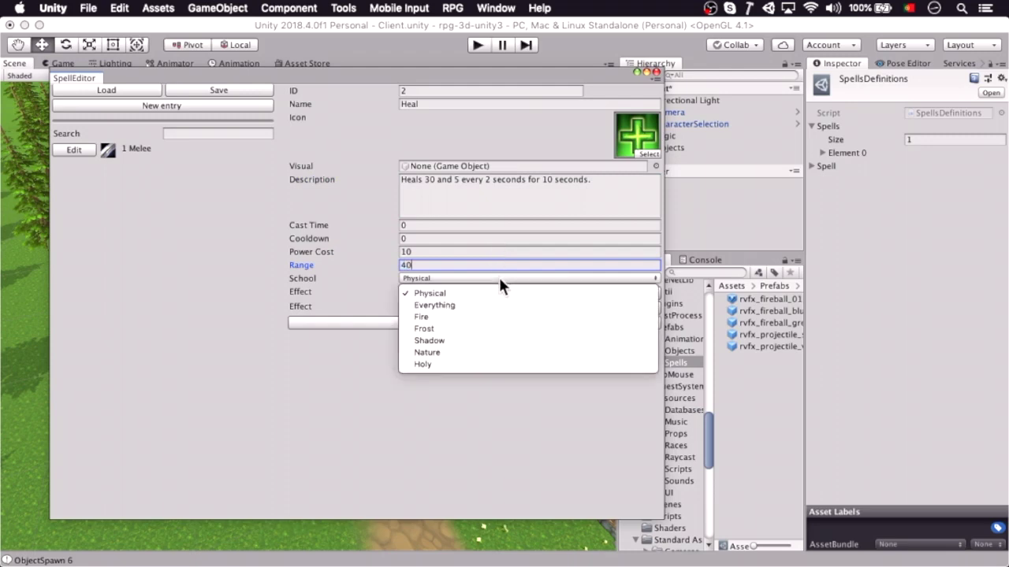
left_click(487, 359)
Add a first effect to the Heal spell with type Healing and school Nature
left_click(600, 293)
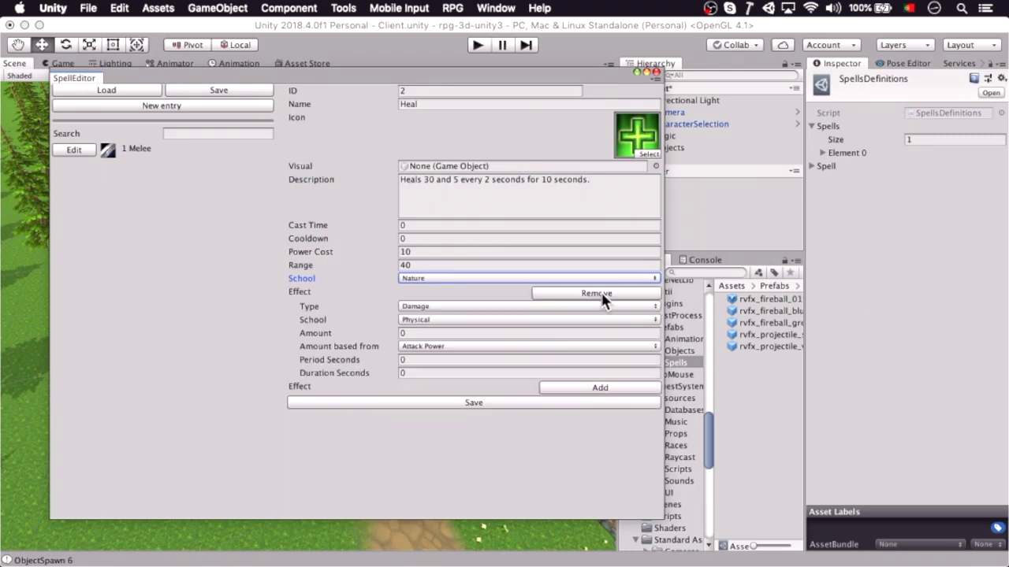
left_click(543, 306)
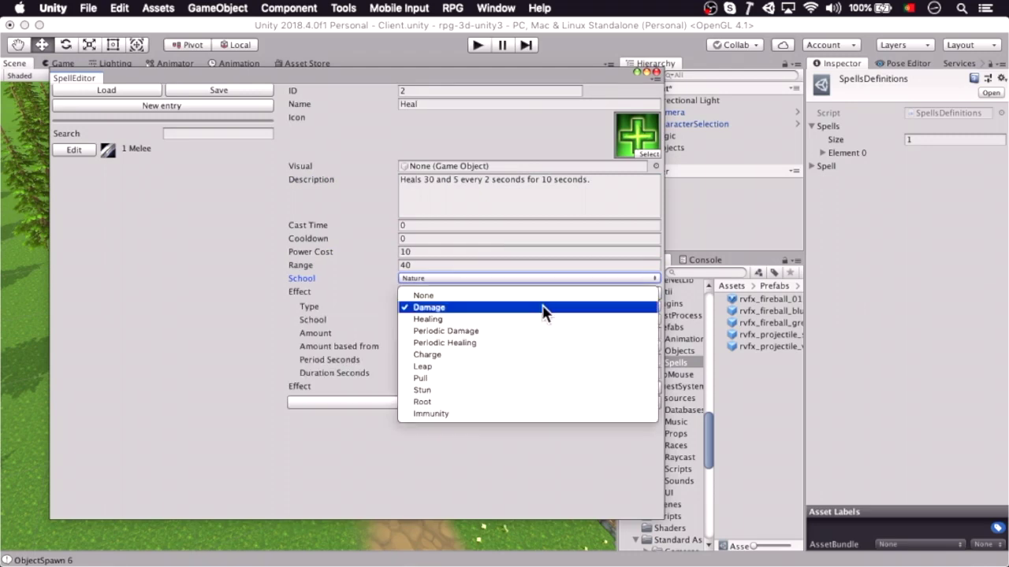
left_click(541, 318)
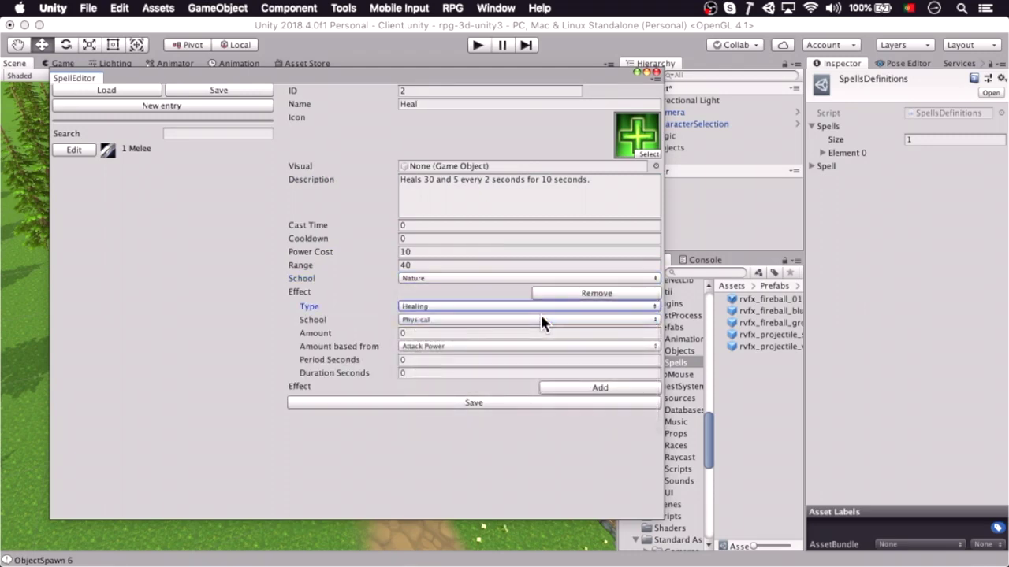
left_click(541, 316)
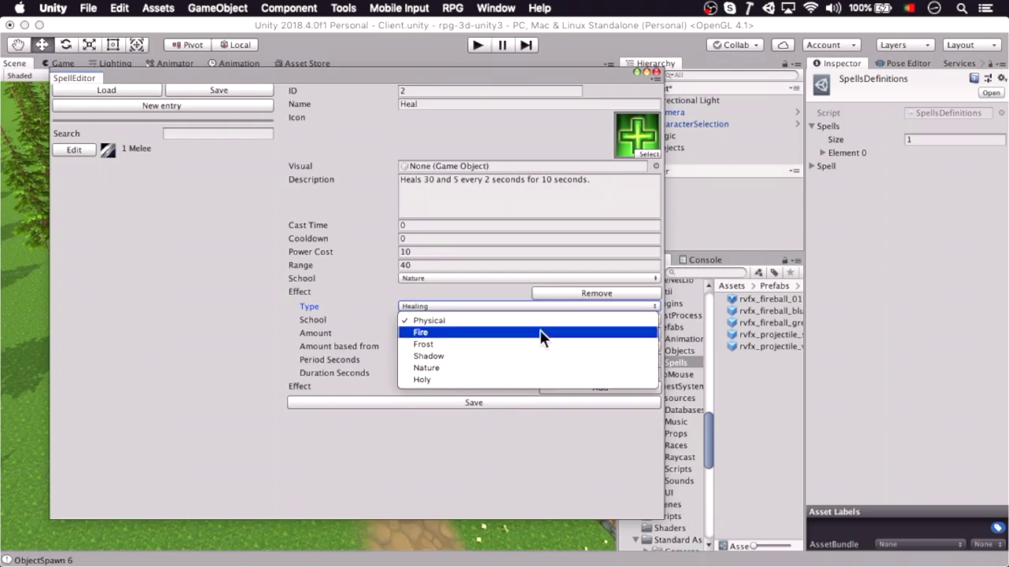
left_click(535, 368)
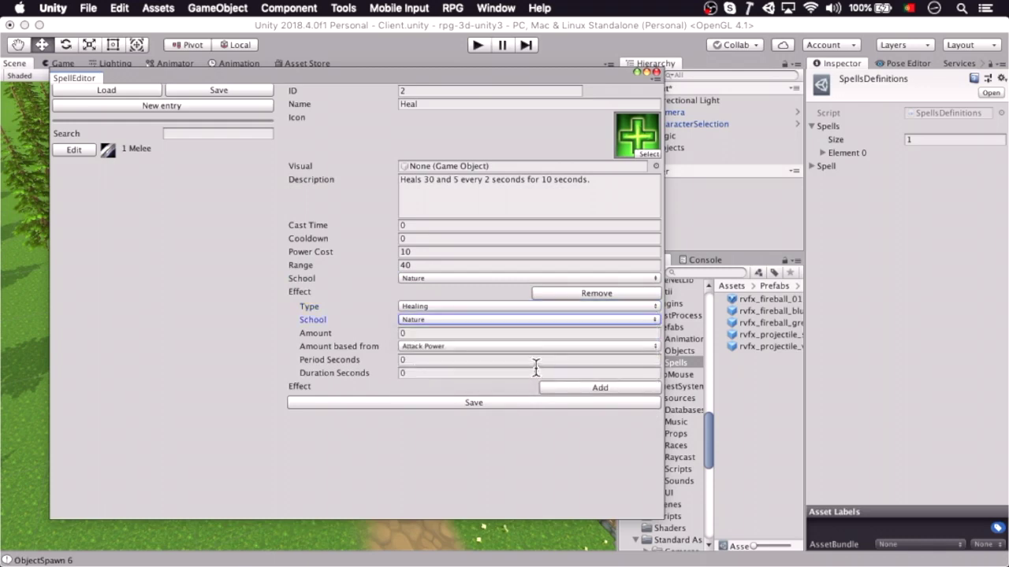
Set the Healing effect's amount to 30 and base it on Spell Power
left_click(534, 334)
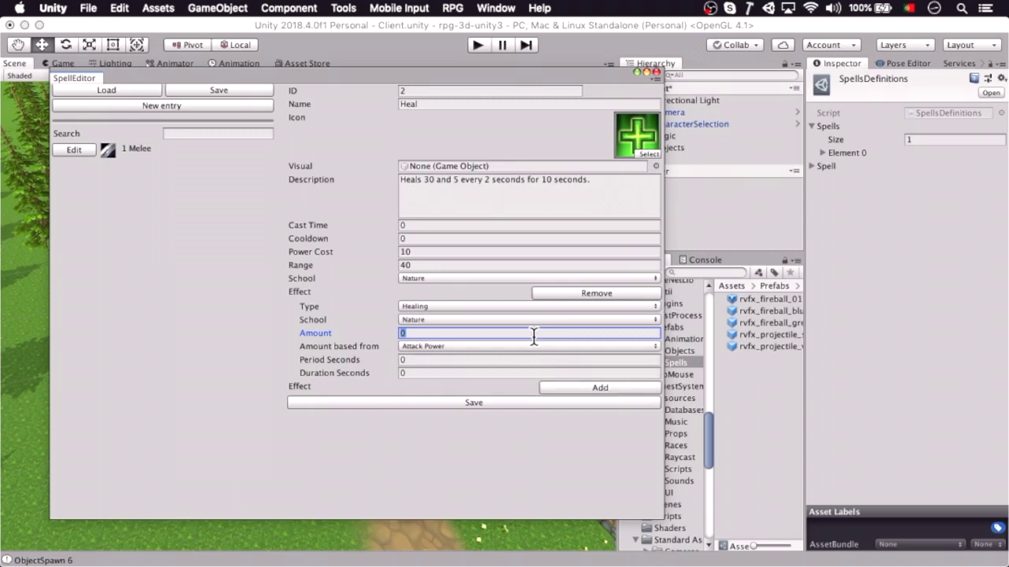
type("30")
left_click(533, 348)
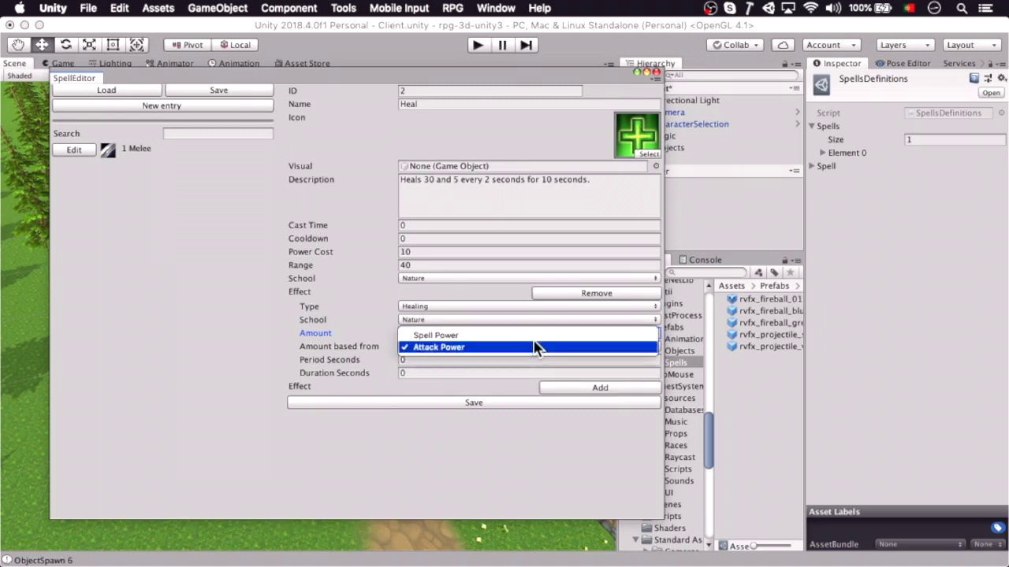
key("Up")
key("Return")
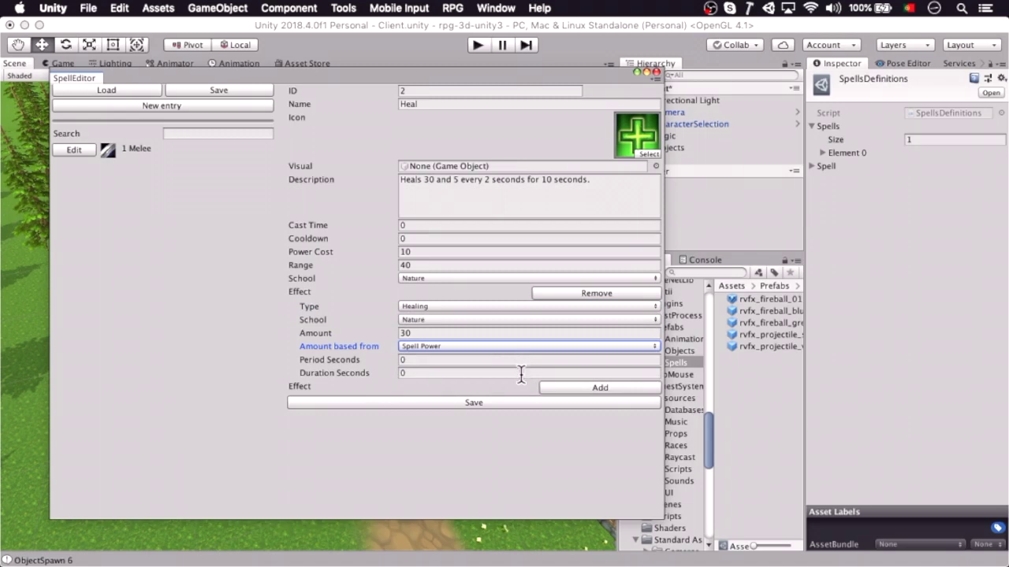
Add a second effect to the Heal spell with type Periodic Healing and school Nature
left_click(577, 387)
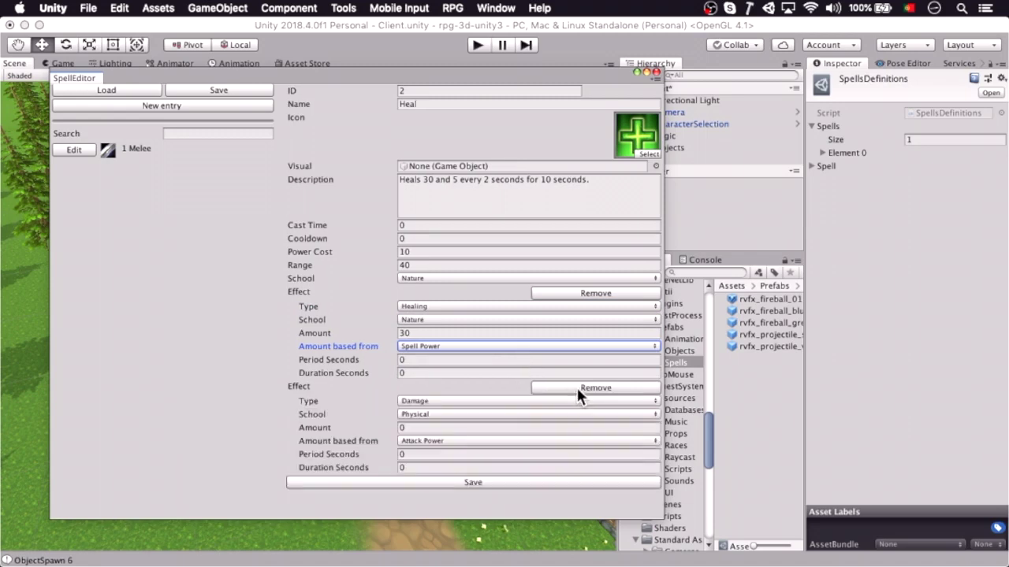
left_click(496, 403)
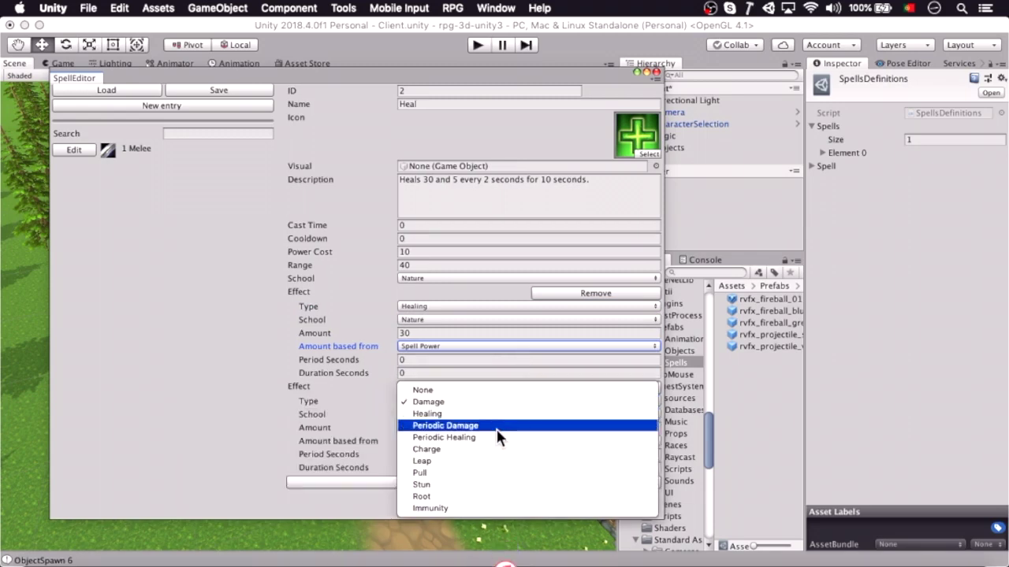
left_click(497, 438)
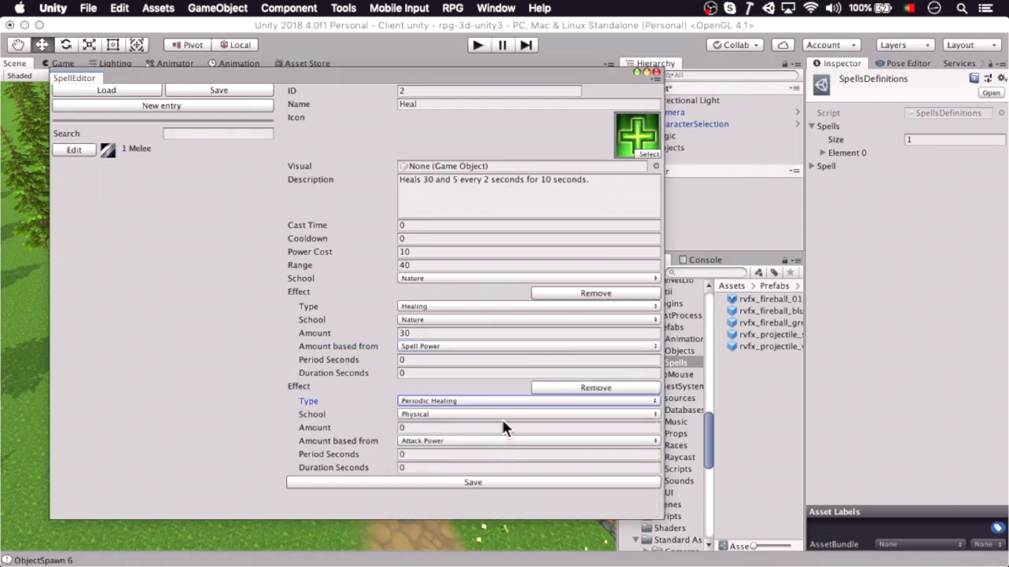
left_click(503, 415)
left_click(506, 463)
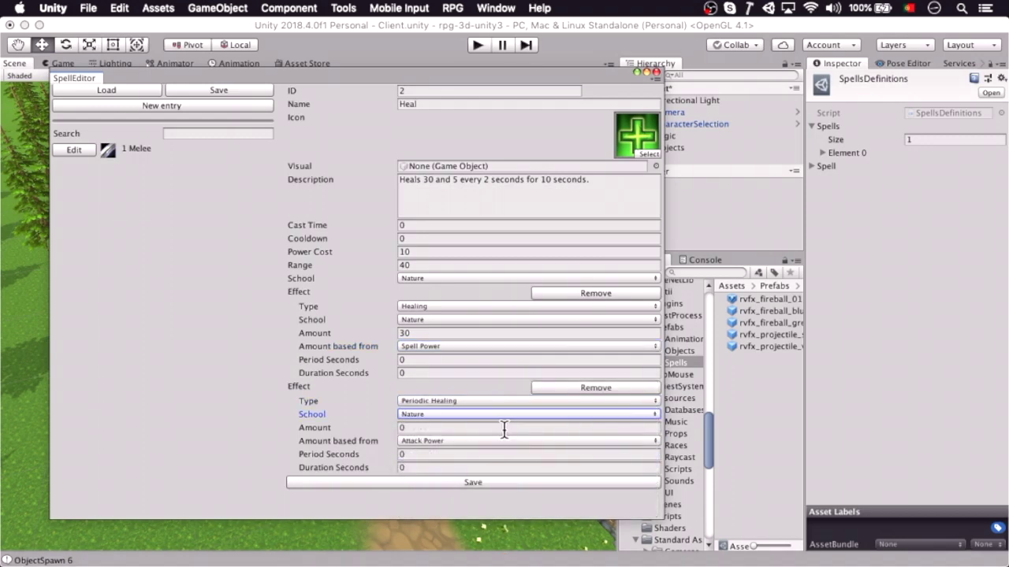
Set the Periodic Healing effect to amount 5 based on Spell Power, period 2 and duration 10 seconds, and save the spell and the spell list
left_click(505, 428)
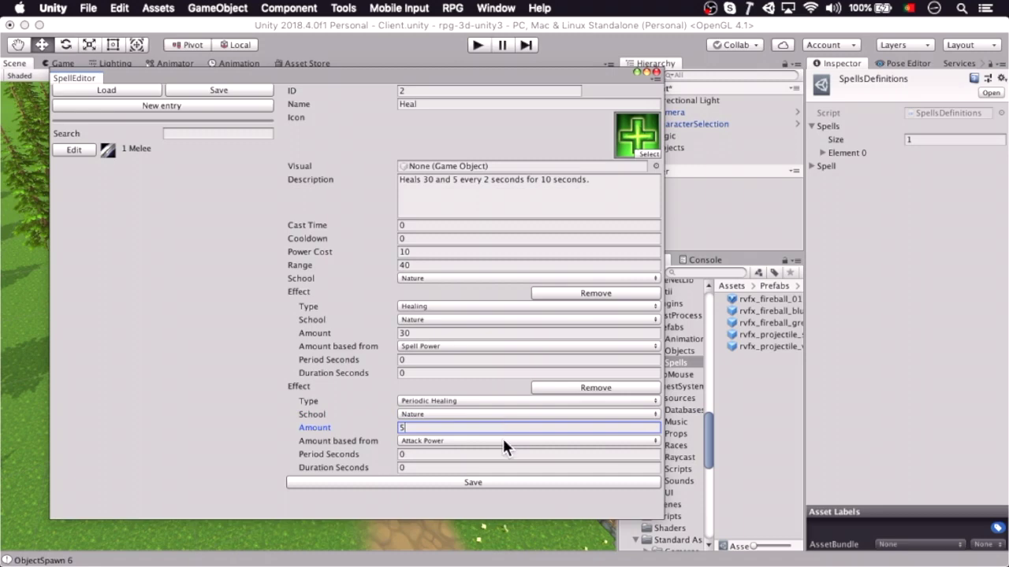
left_click(504, 442)
left_click(507, 434)
left_click(505, 454)
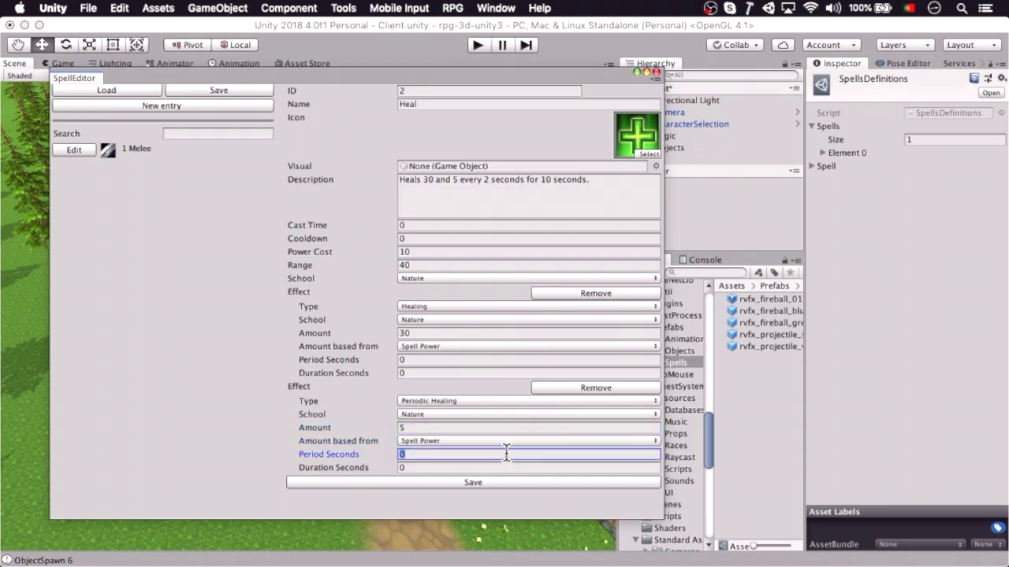
key("Tab")
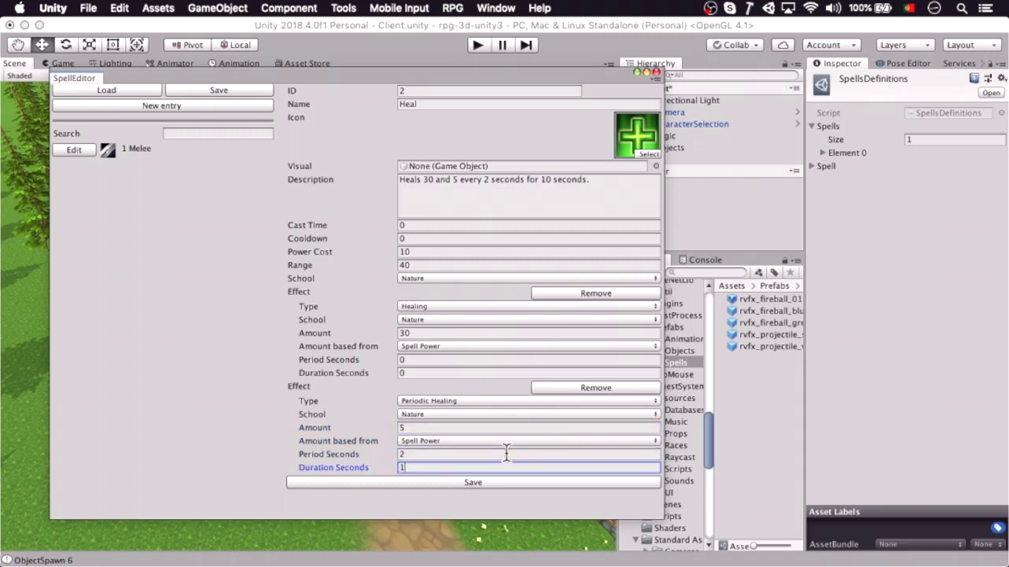
left_click(505, 480)
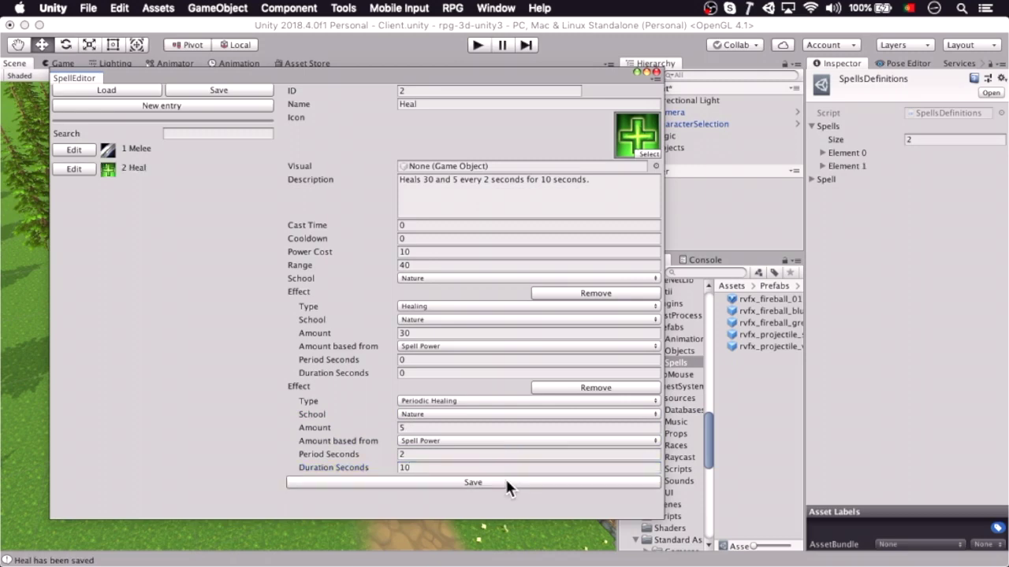
left_click(212, 90)
Run the game and cast the new Heal spell with the character to test it
left_click(476, 45)
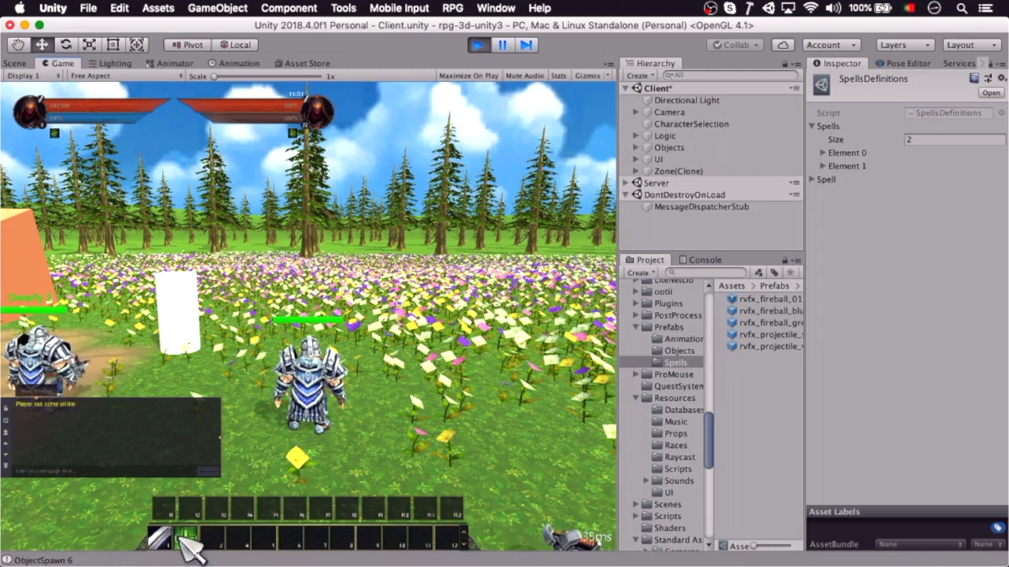
right_click_drag(221, 528, 343, 435)
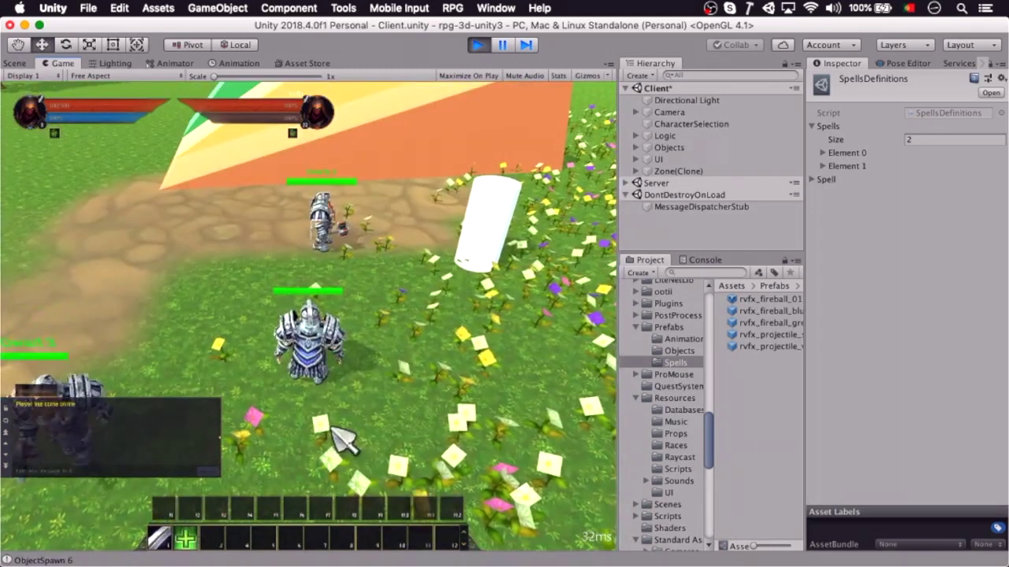
key("2")
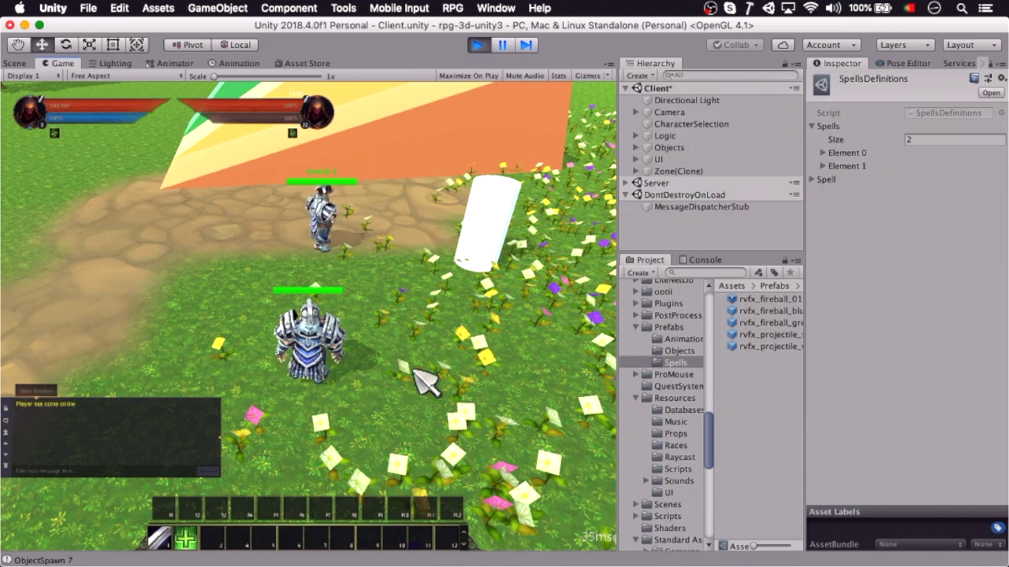
Stop the game and start a new entry in the spell editor with ID 3 and the name Fireball
left_click(476, 45)
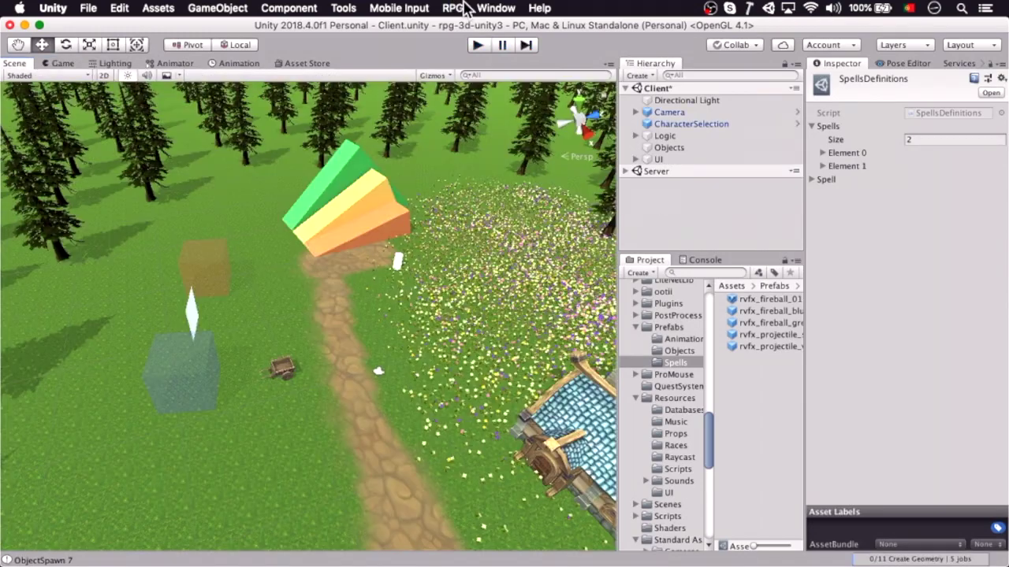
left_click(462, 8)
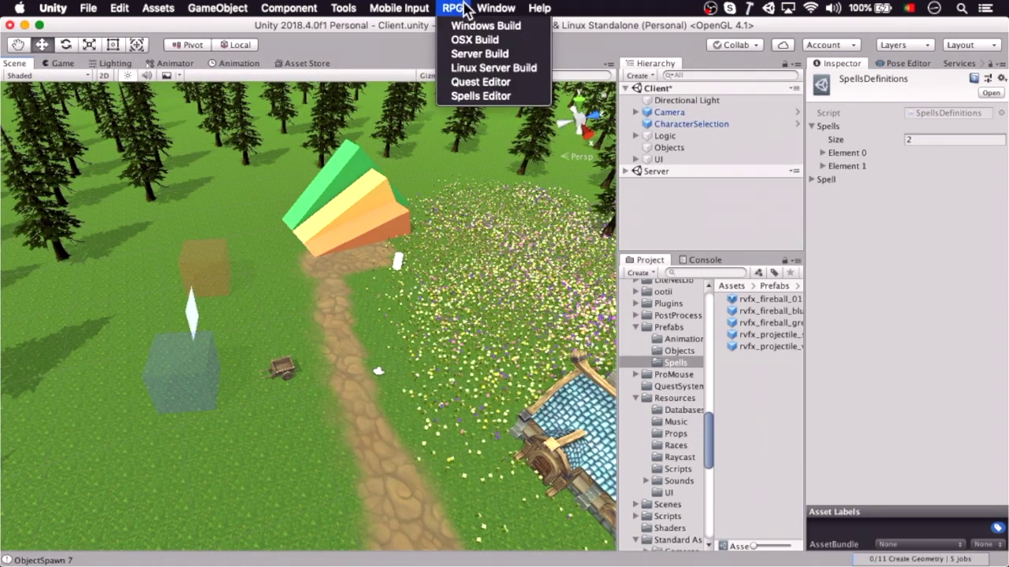
left_click(473, 96)
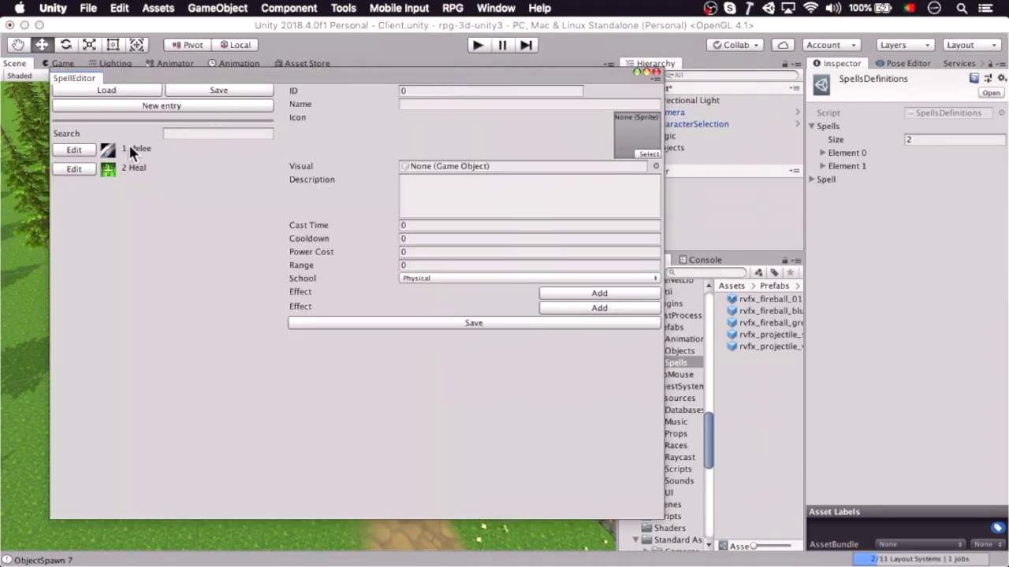
left_click(136, 102)
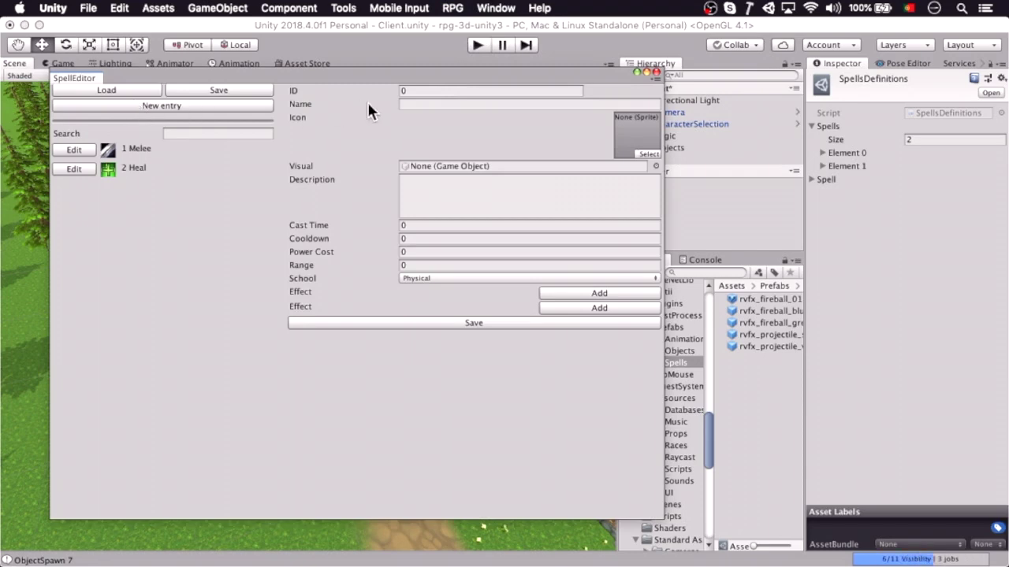
left_click(434, 92)
key("Tab")
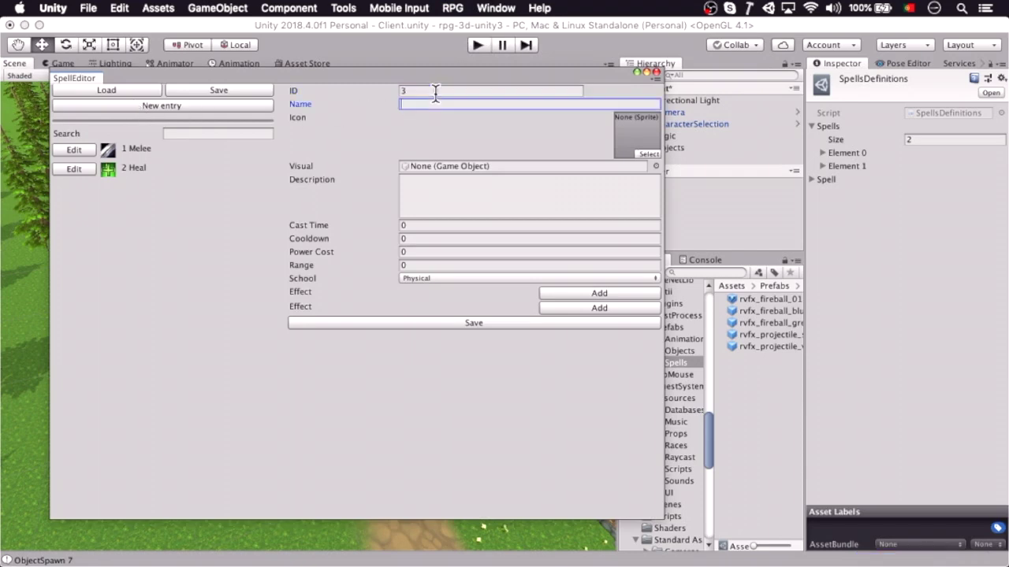
type("Fireball")
Set the Fireball spell's icon to the red_16 sprite and its visual to the rvfx_fireball_01 prefab
left_click(651, 153)
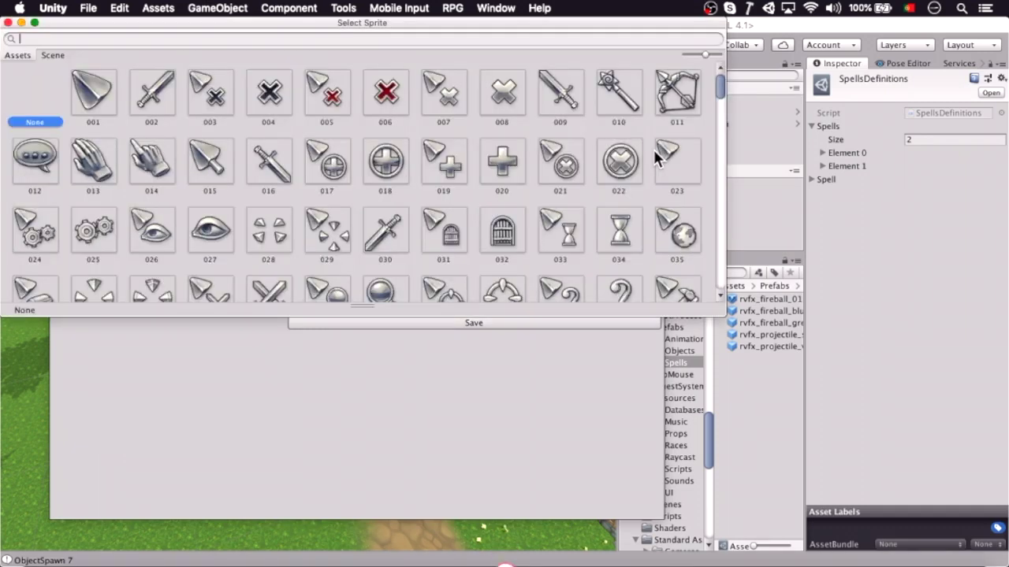
type("red_")
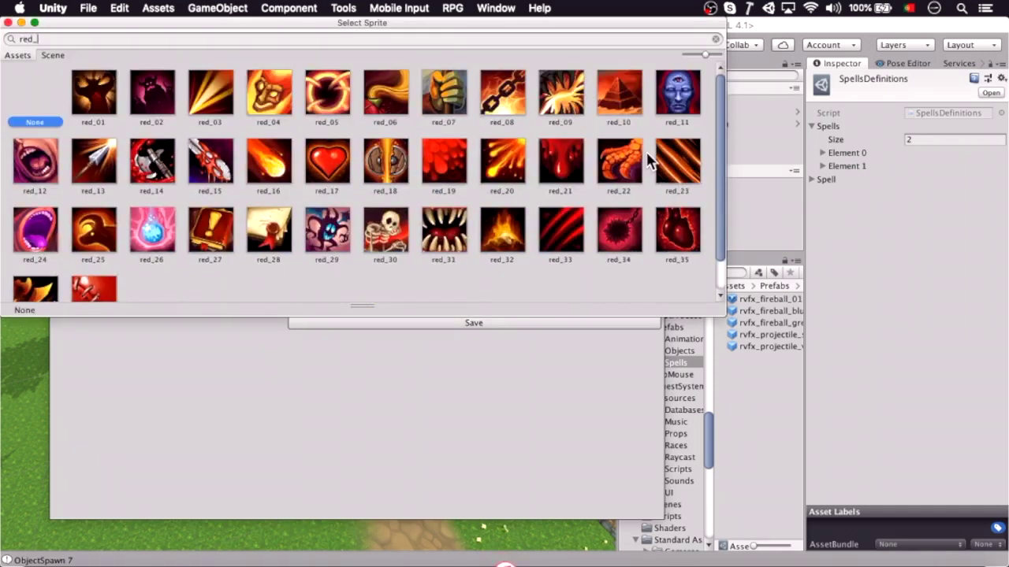
double_click(267, 165)
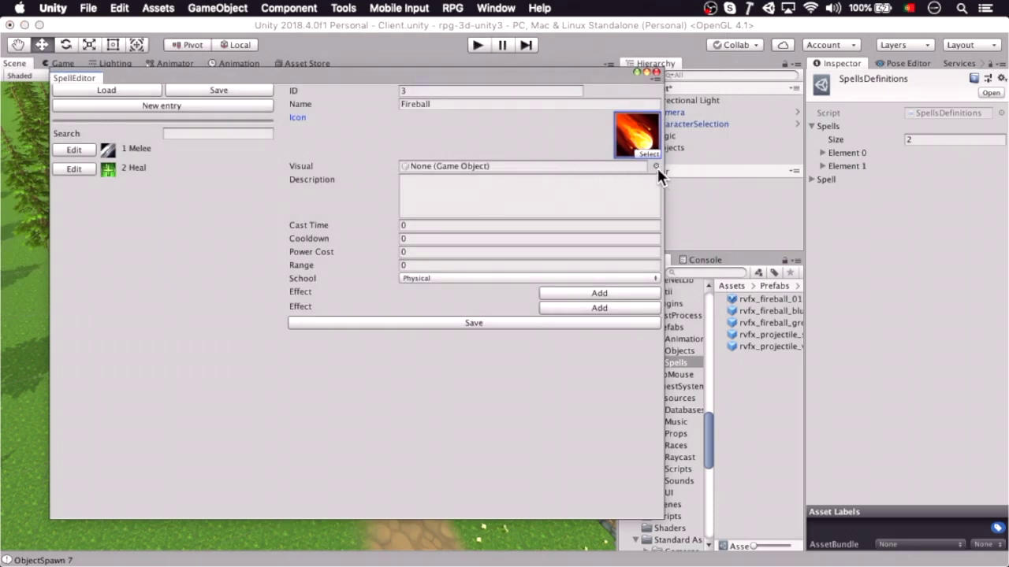
left_click(657, 166)
left_click(23, 51)
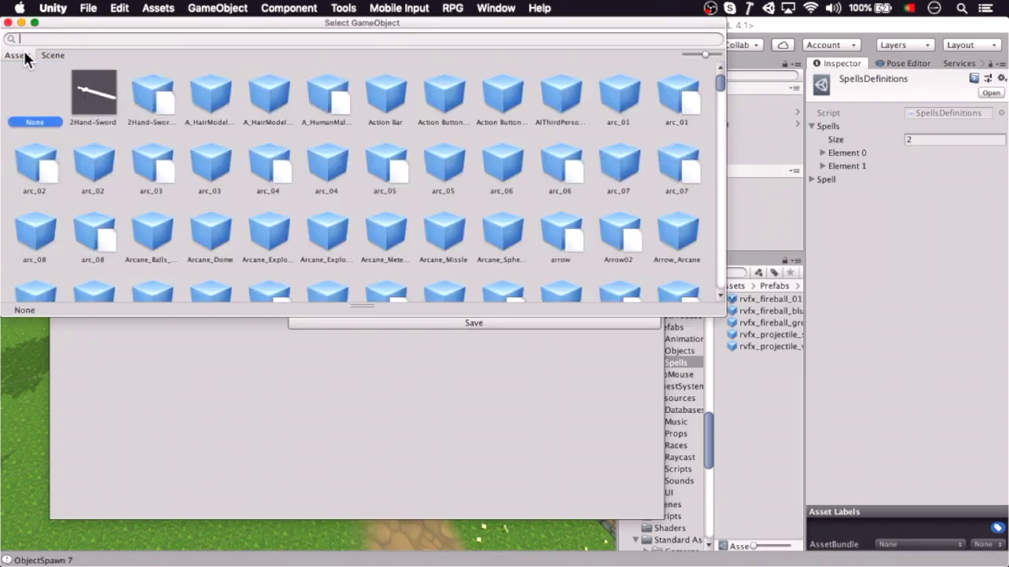
type("rvfx")
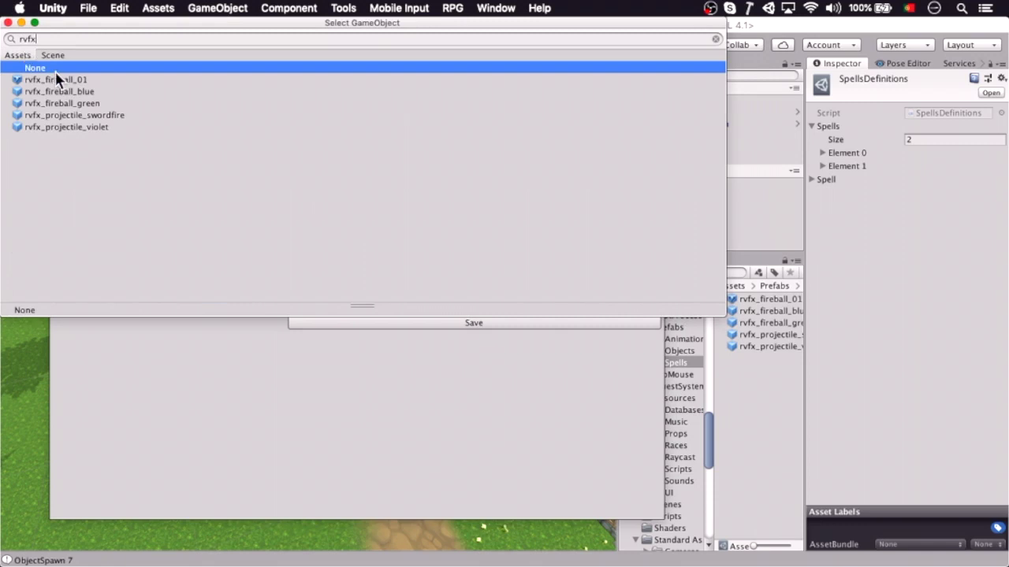
double_click(56, 79)
Enter "Deals 50 fire damage." as the Fireball spell's description
left_click(484, 202)
type("Deals")
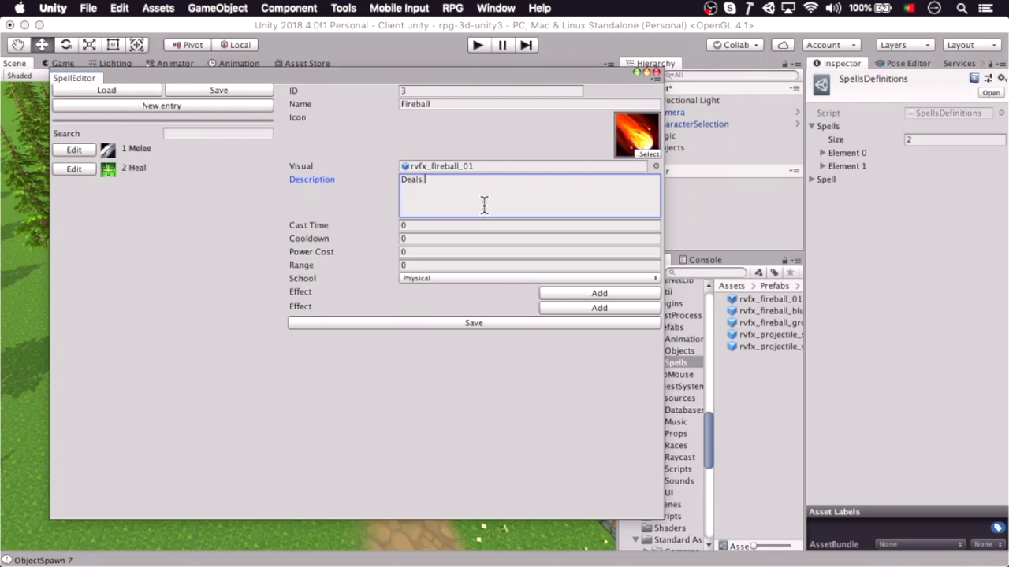
type(" 50 fire damage.")
Set the Fireball spell's cooldown to 2, power cost to 20, range to 40 and school to Fire
left_click(472, 239)
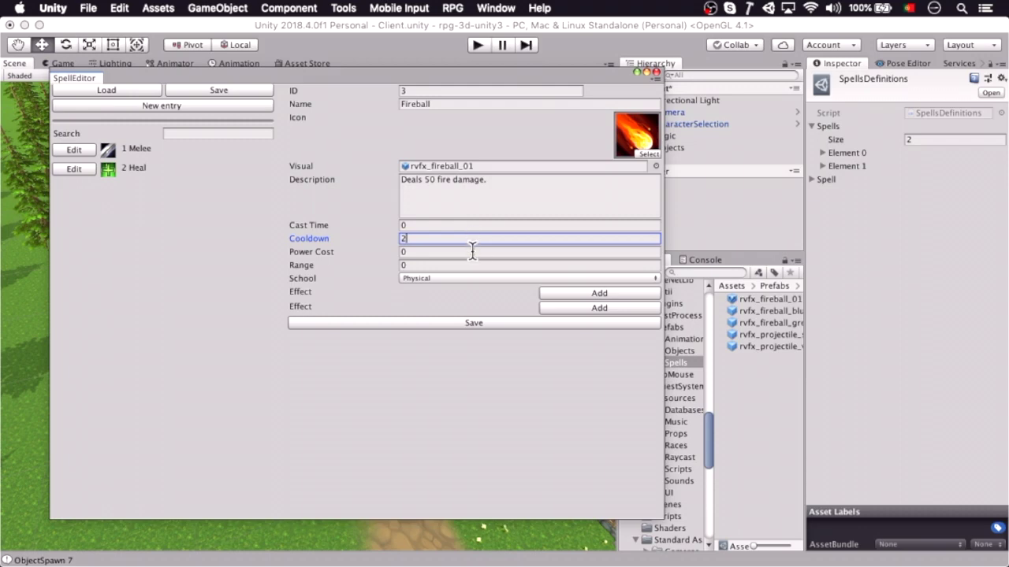
left_click(472, 251)
type("20")
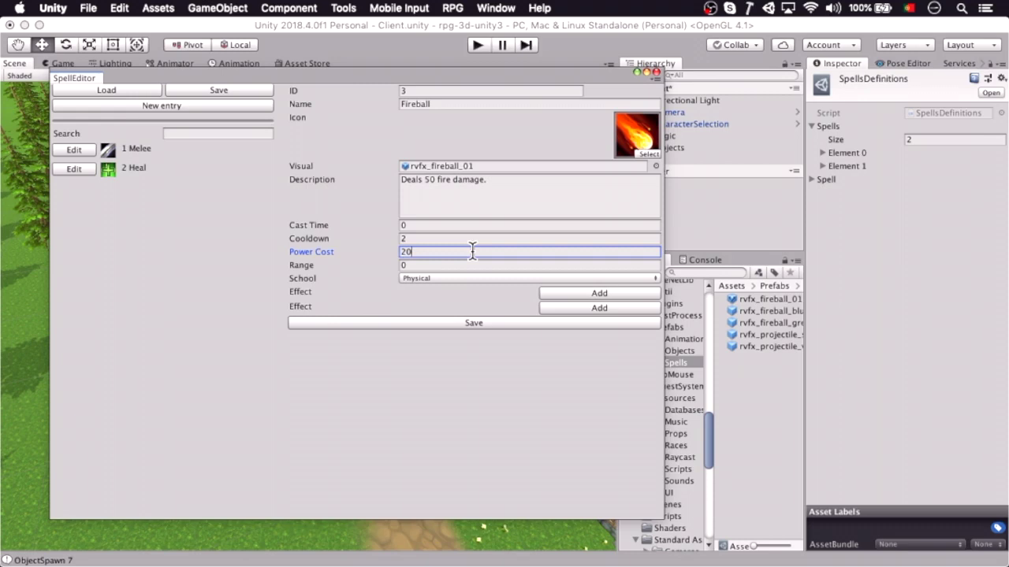
key("Tab")
type("40")
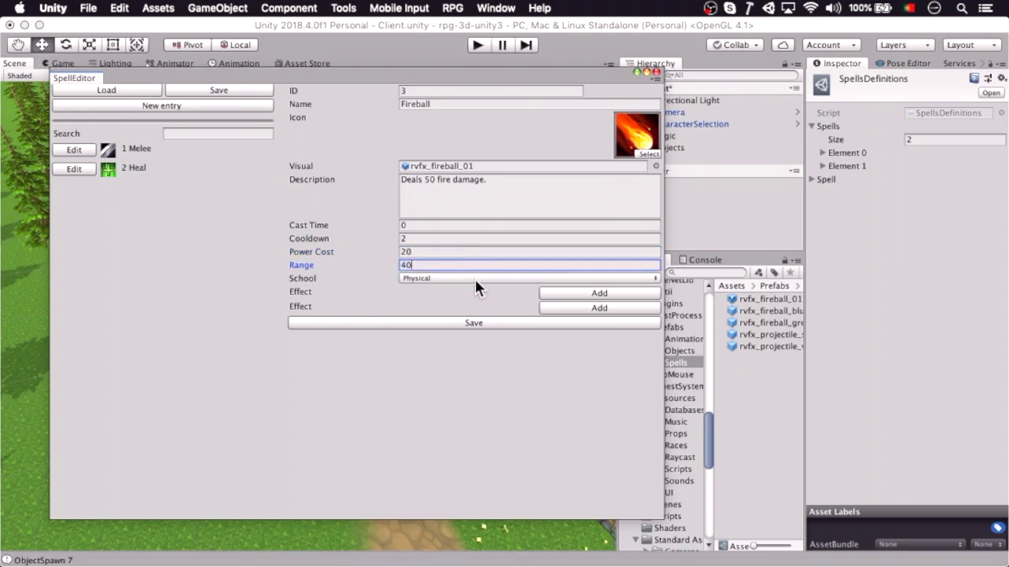
left_click(474, 278)
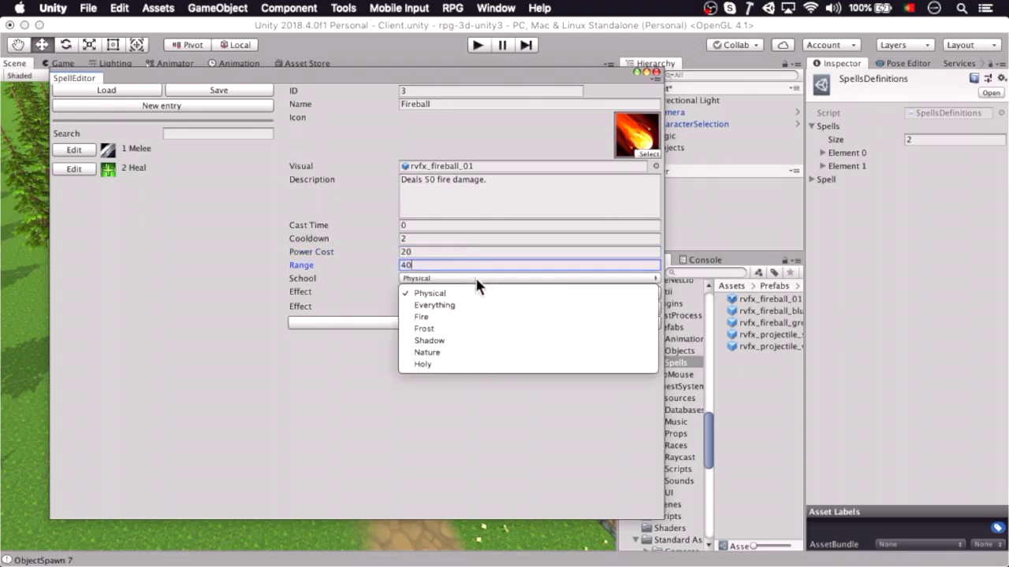
left_click(483, 319)
Add a Damage effect to Fireball with school Fire and amount 50 based on Spell Power
left_click(589, 291)
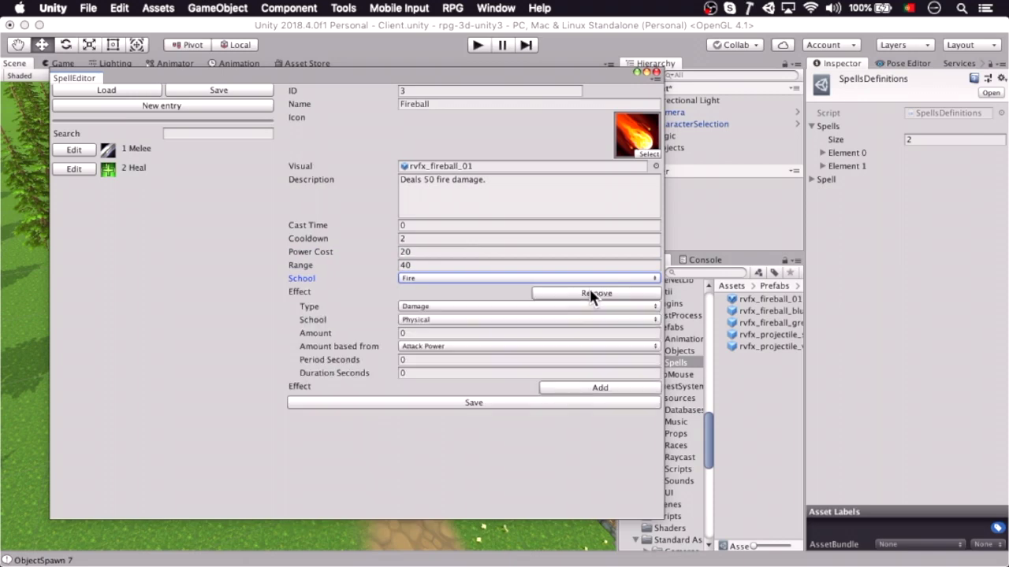
left_click(512, 305)
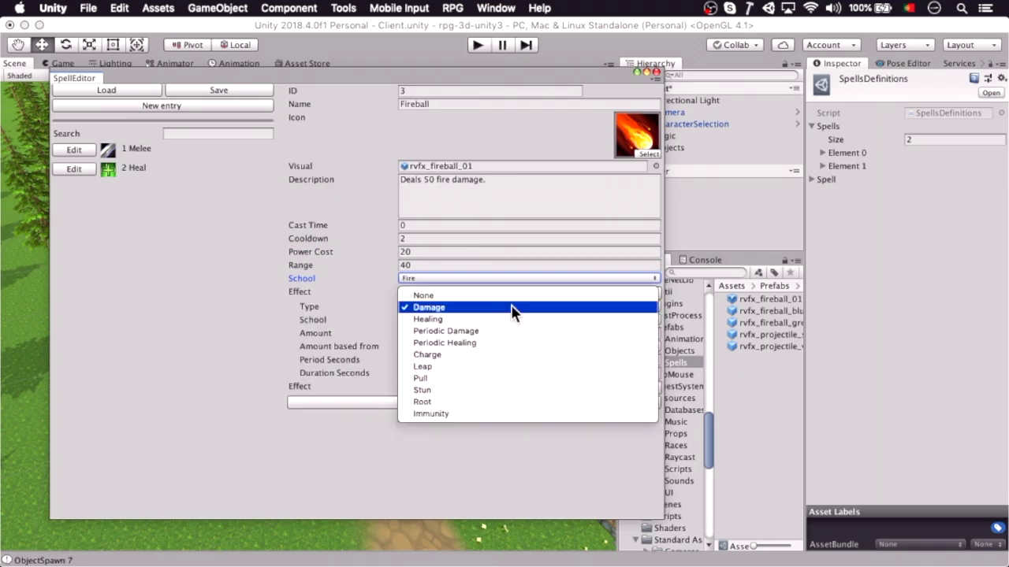
left_click(511, 308)
left_click(506, 318)
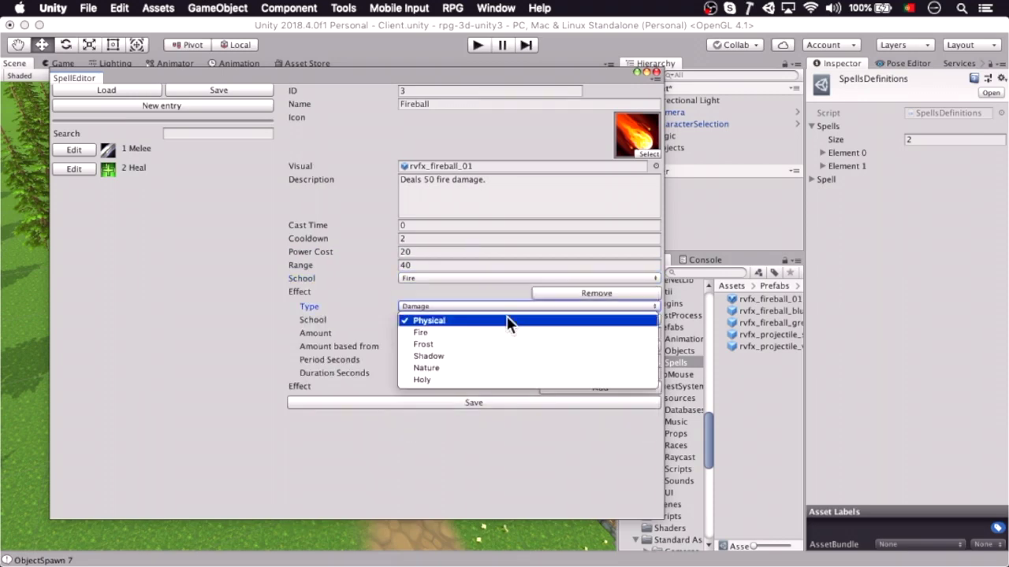
left_click(511, 332)
left_click(507, 332)
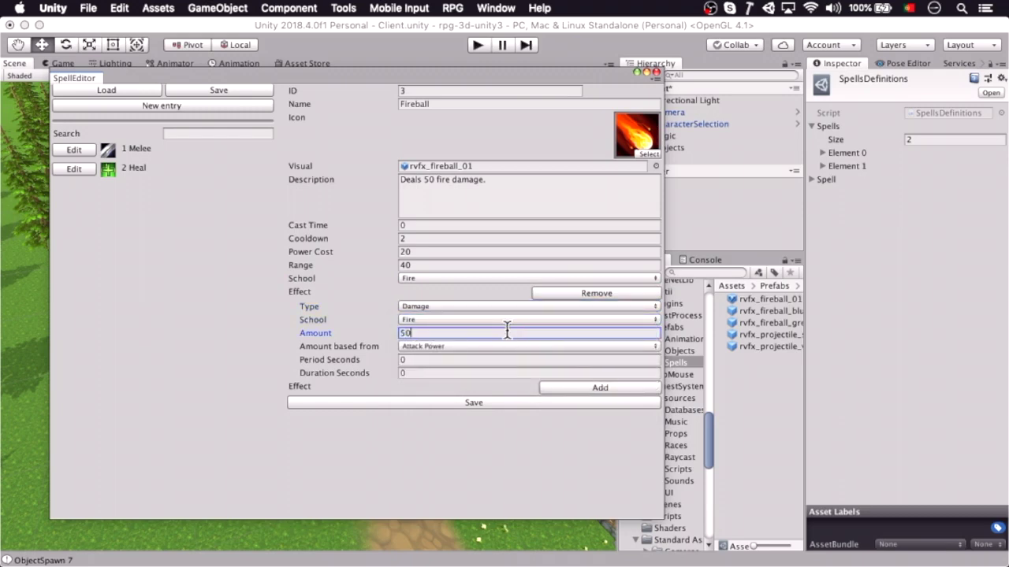
left_click(505, 345)
left_click(504, 338)
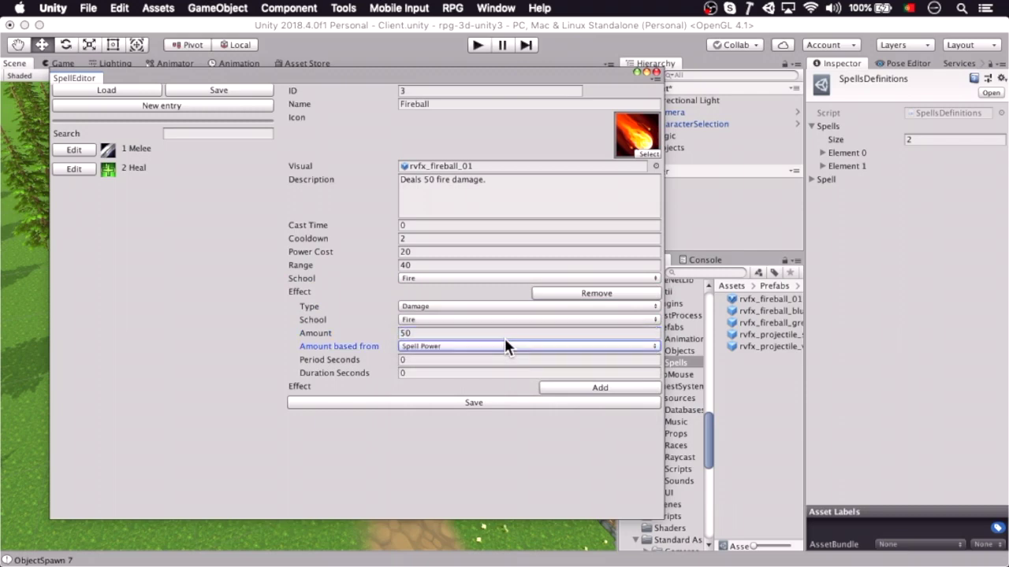
Save the Fireball spell and the spell list, and close the spell editor
left_click(488, 403)
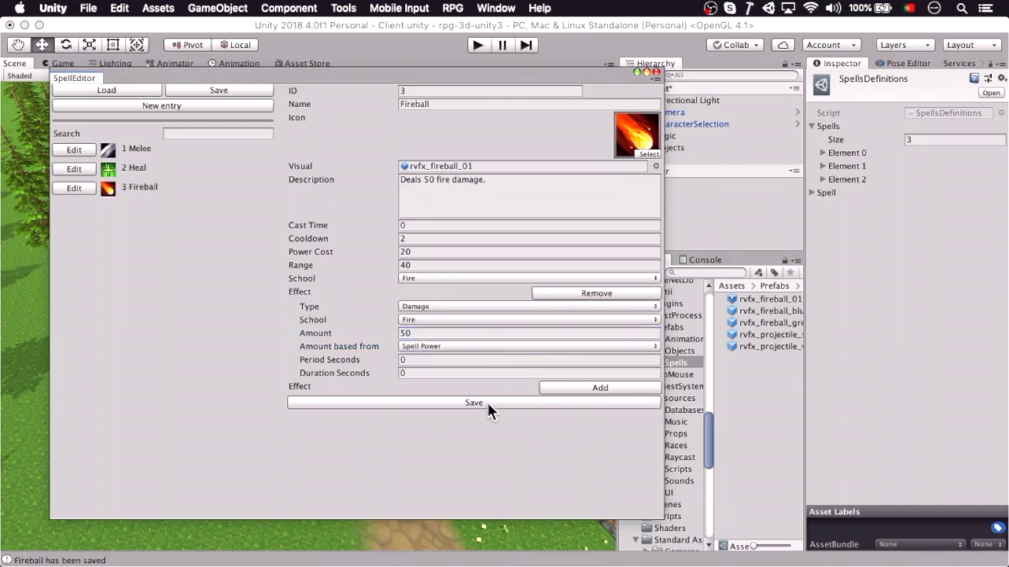
left_click(239, 90)
left_click(437, 67)
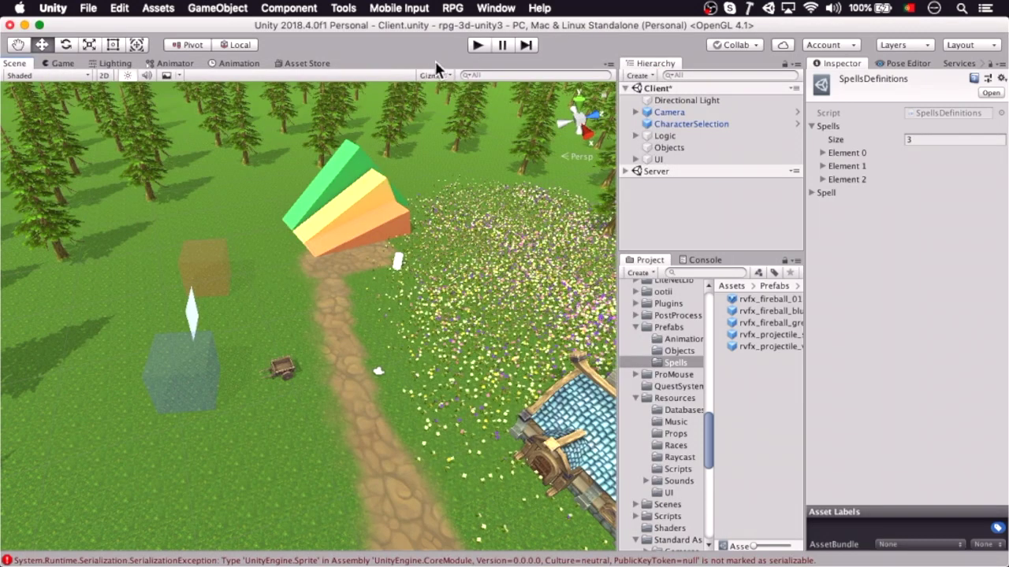
Run the game, target the nearby enemy, and test the Fireball spell on it followed by the Heal spell
left_click(478, 46)
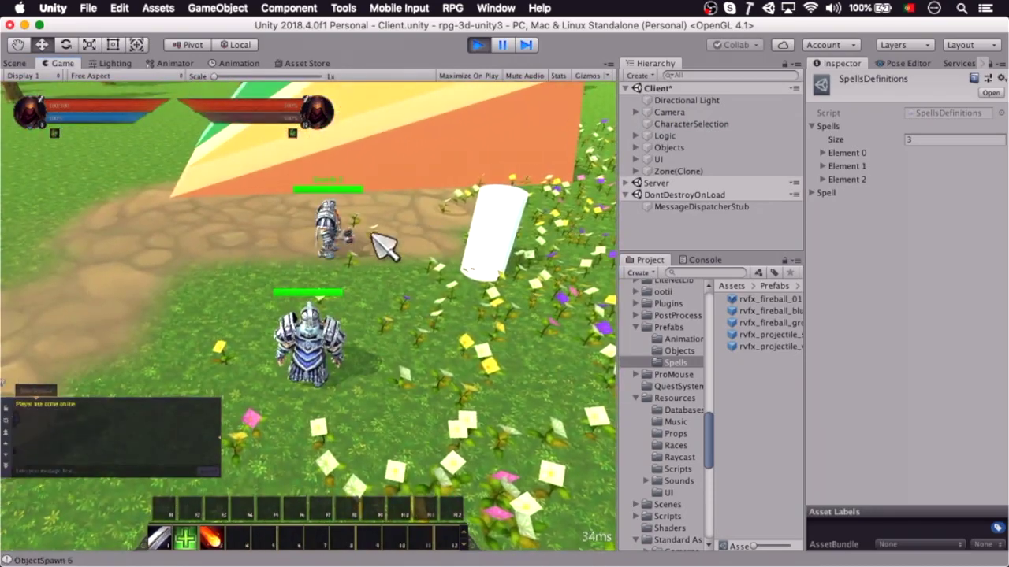
left_click(327, 233)
key("3")
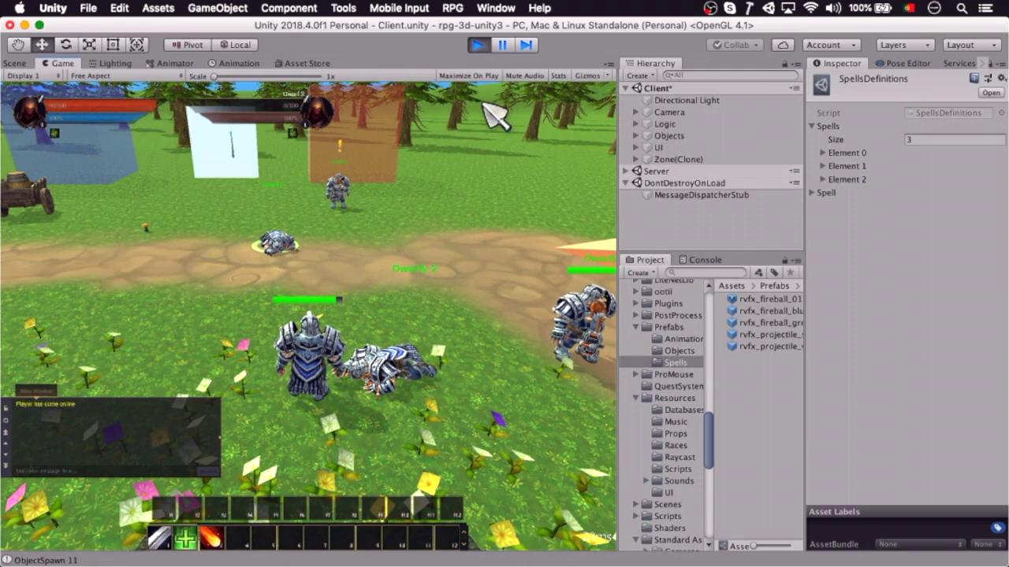
key("2")
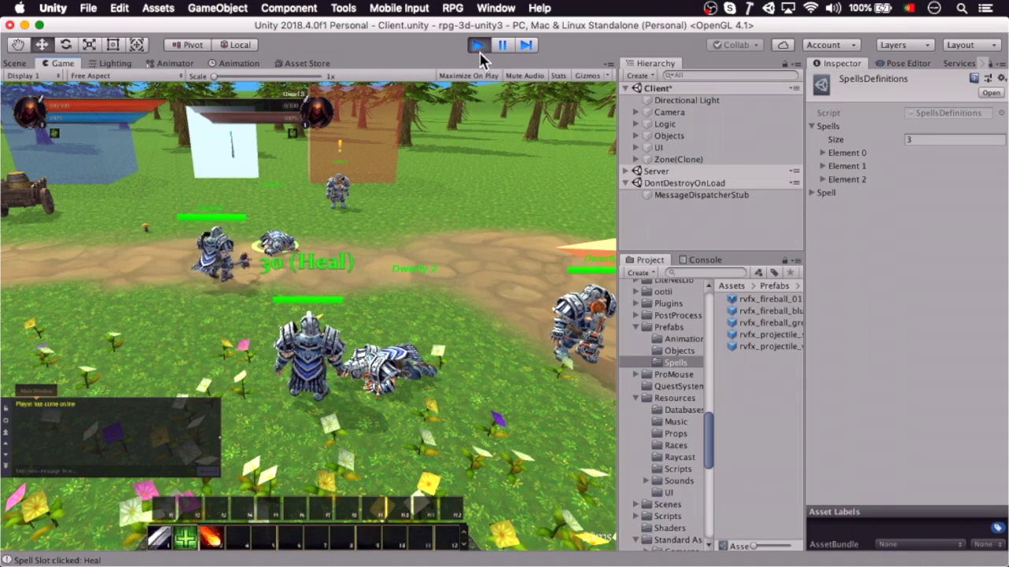
Stop the game and start a new entry in the spell editor with ID 4 and the name Charge
left_click(478, 45)
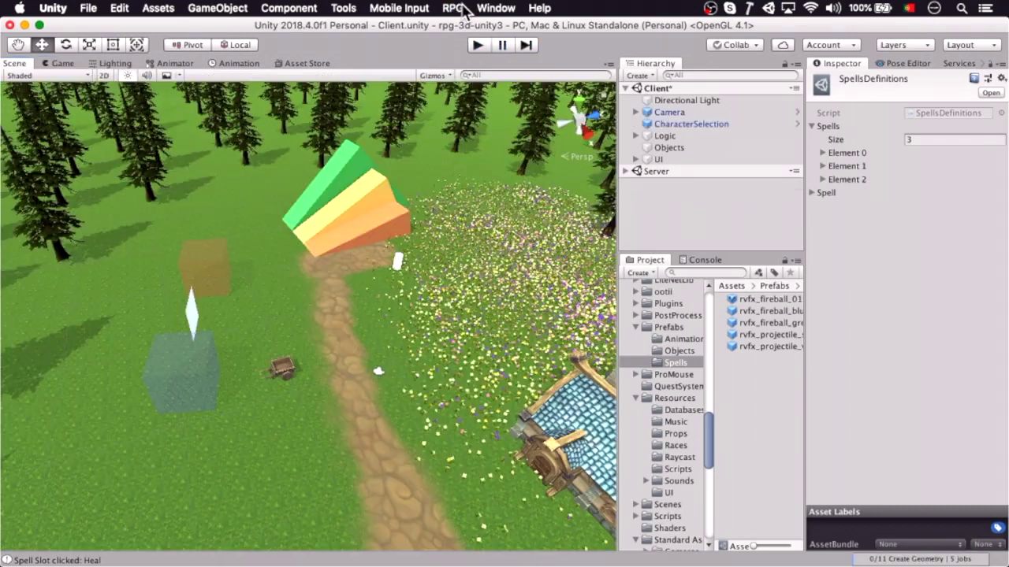
left_click(465, 9)
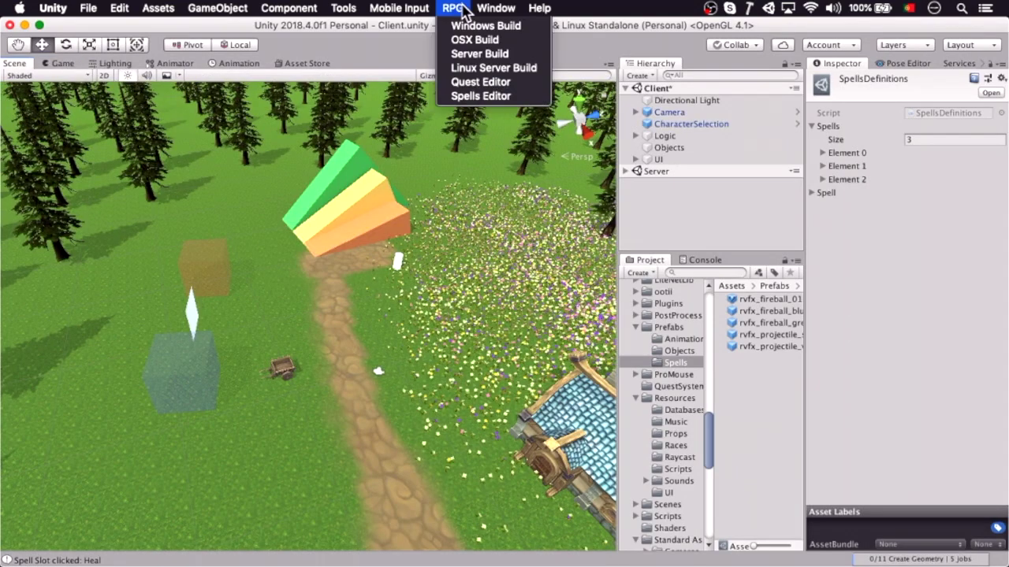
left_click(461, 97)
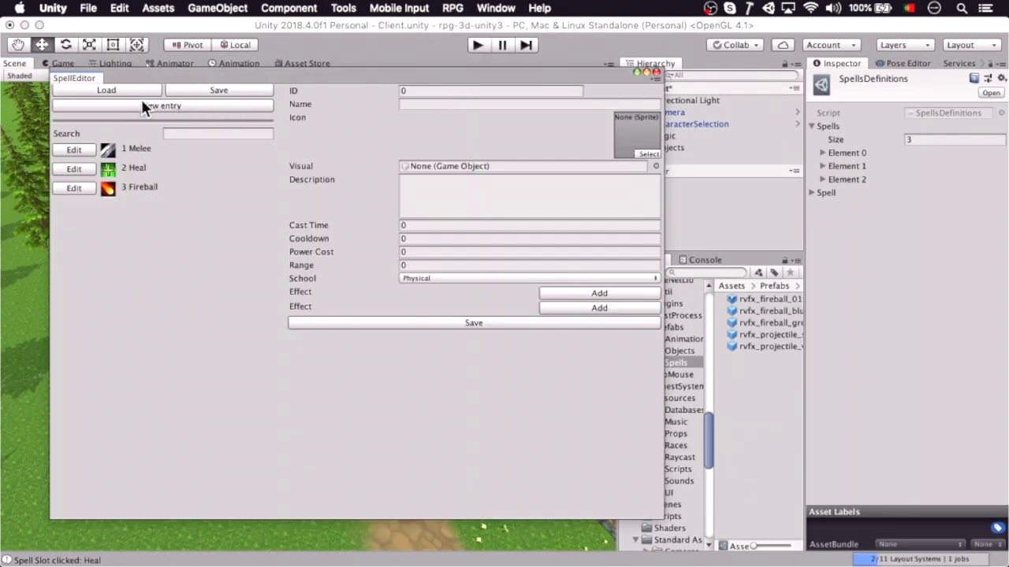
left_click(472, 87)
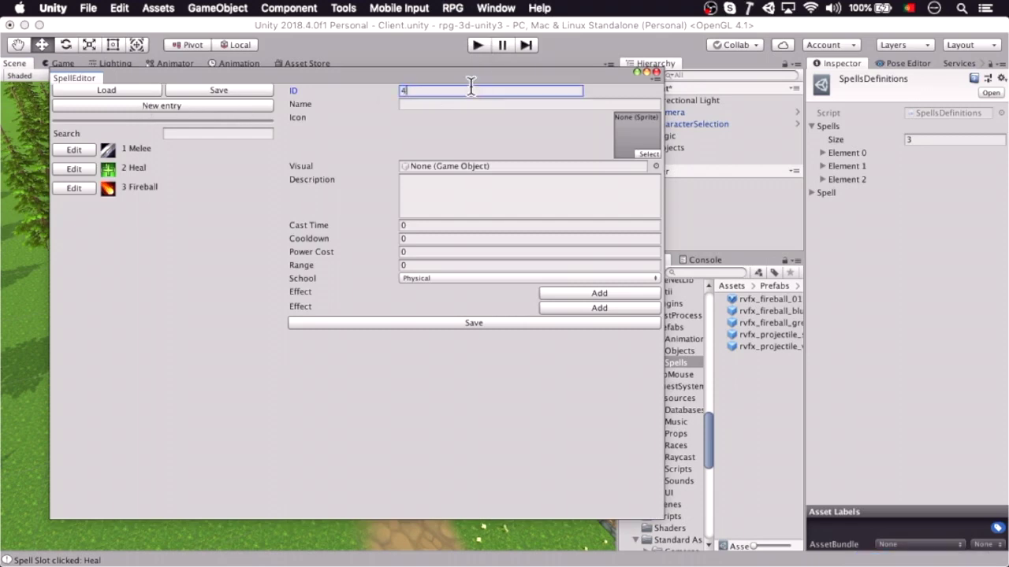
key("Tab")
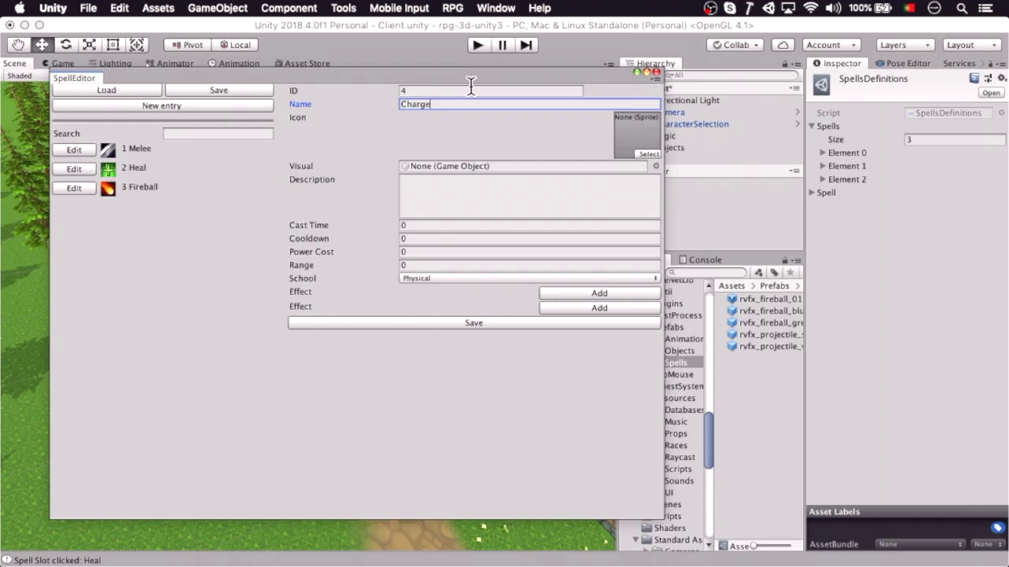
Set the Charge spell's icon to the red_07 sprite
left_click(647, 154)
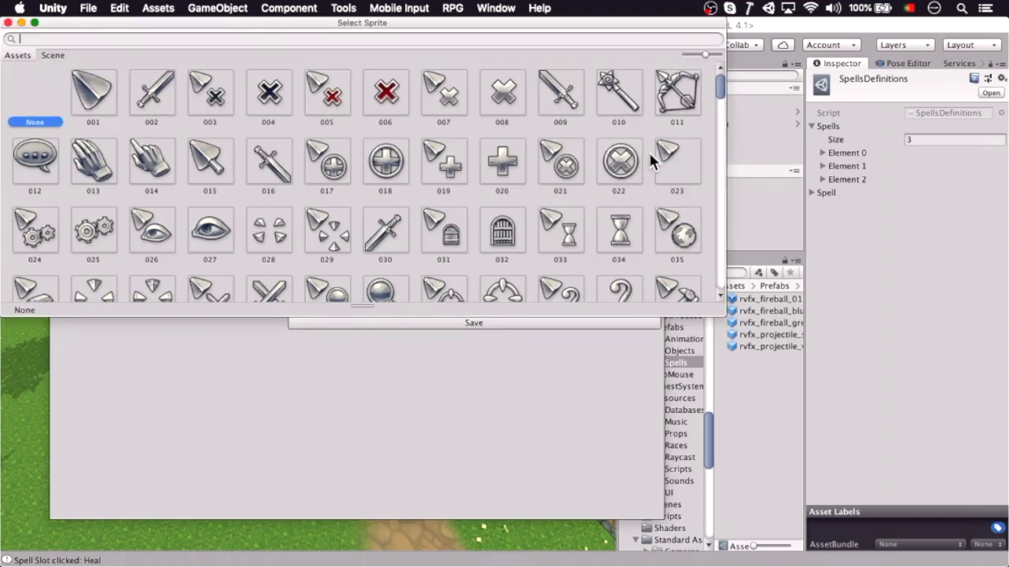
type("red_")
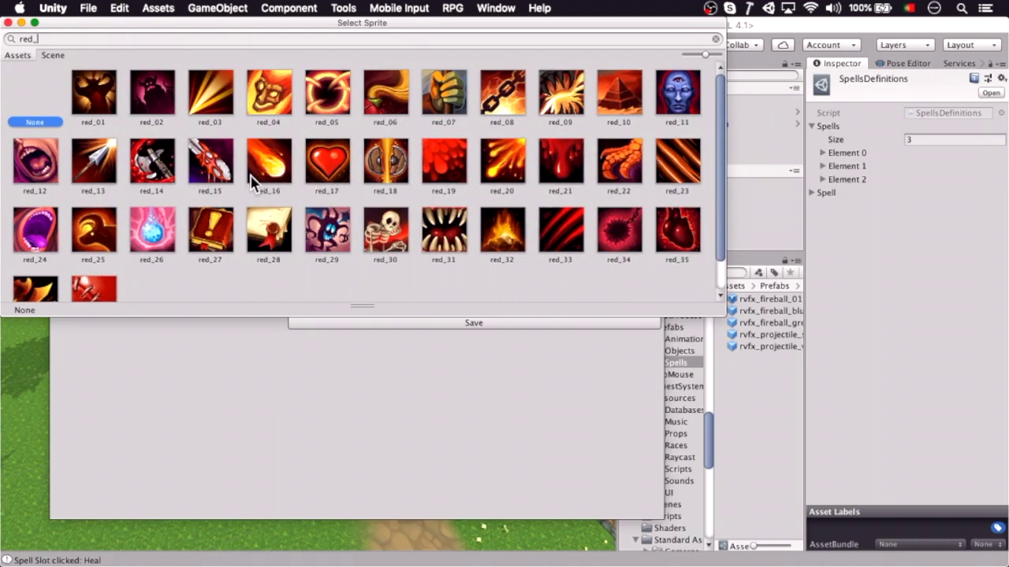
double_click(439, 110)
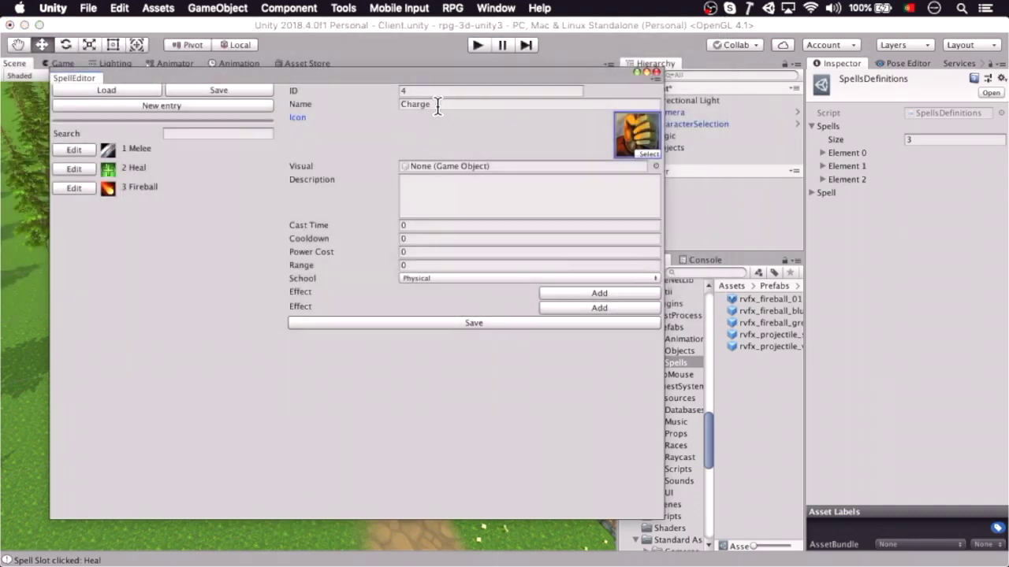
Give the Charge spell the description "Charges the enemy.", a cooldown of 10 and a range of 25, keeping its school as Physical
left_click(526, 193)
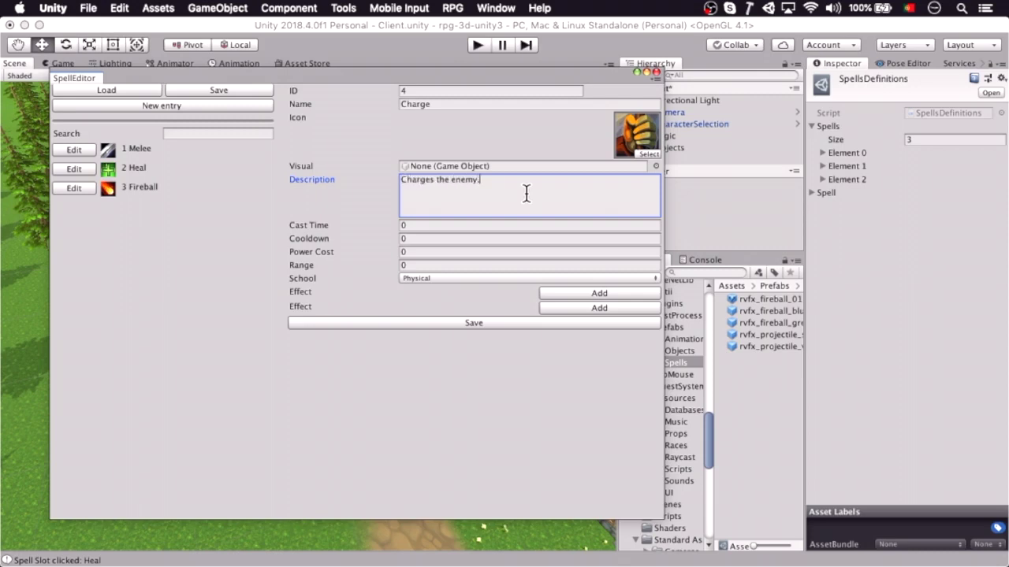
left_click(490, 237)
type("1")
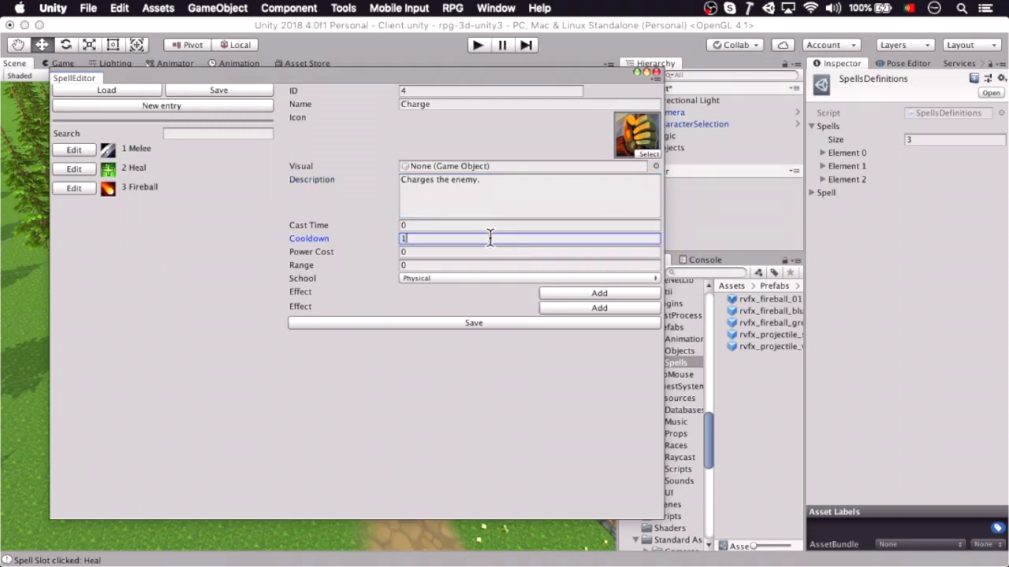
type("0")
key("Tab")
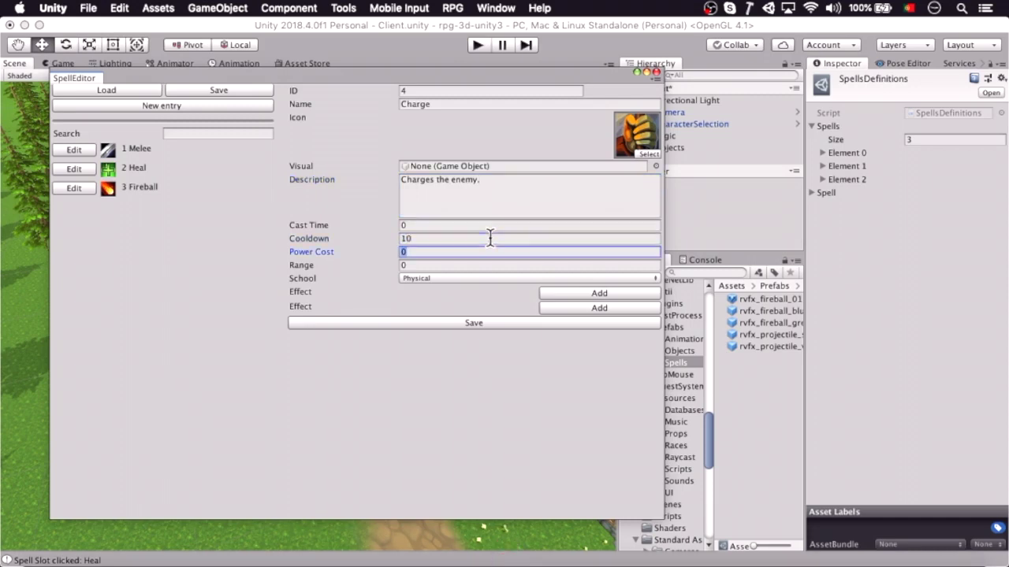
key("Tab")
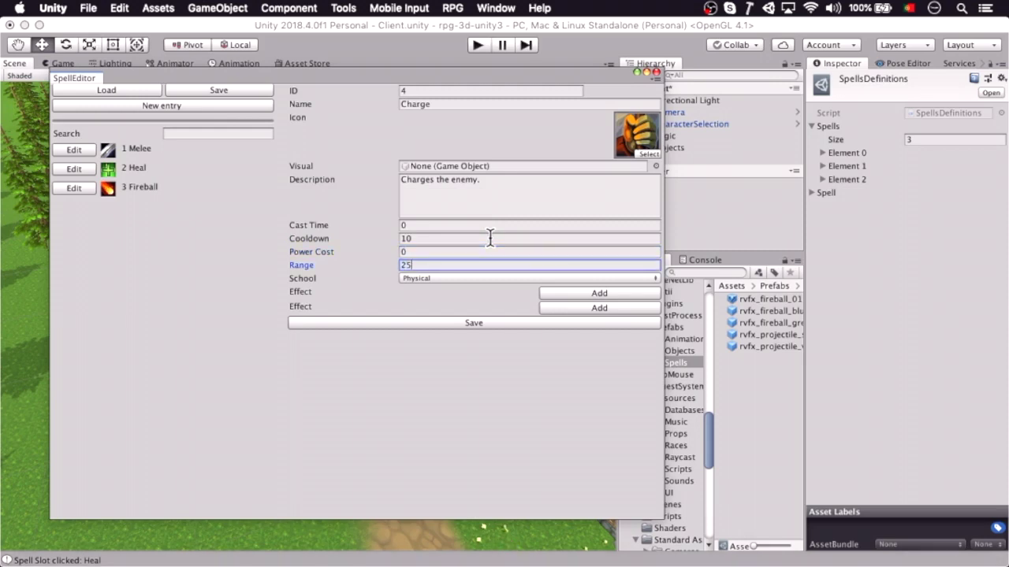
left_click(487, 277)
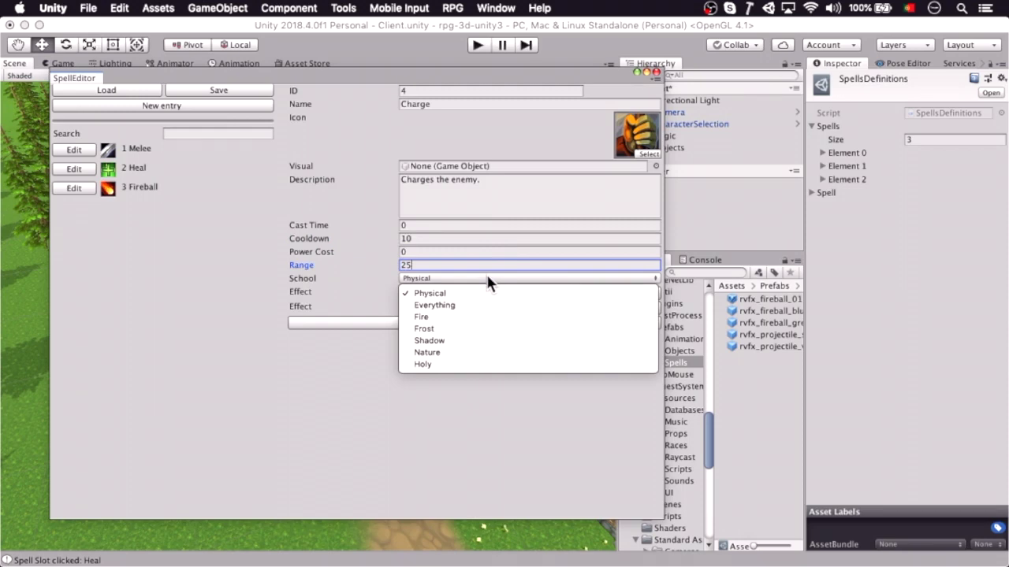
left_click(489, 282)
Add a first effect to the Charge spell and set its type to Charge
left_click(587, 292)
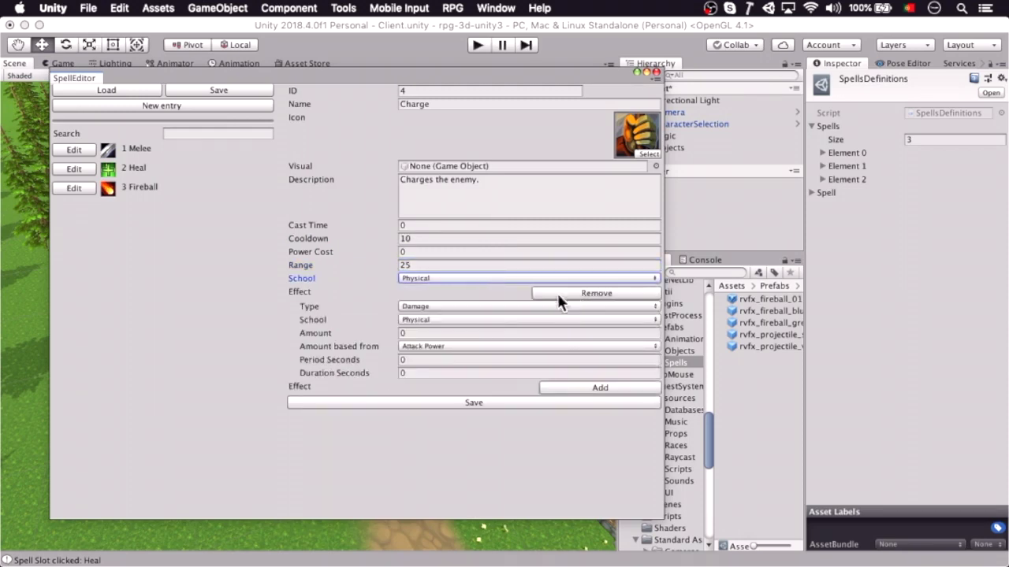
left_click(482, 307)
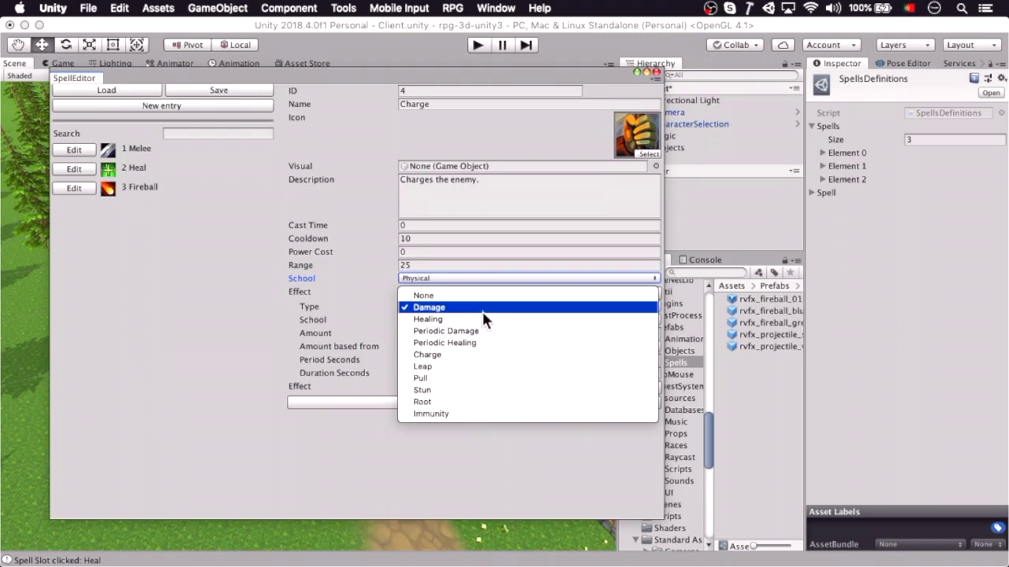
left_click(473, 355)
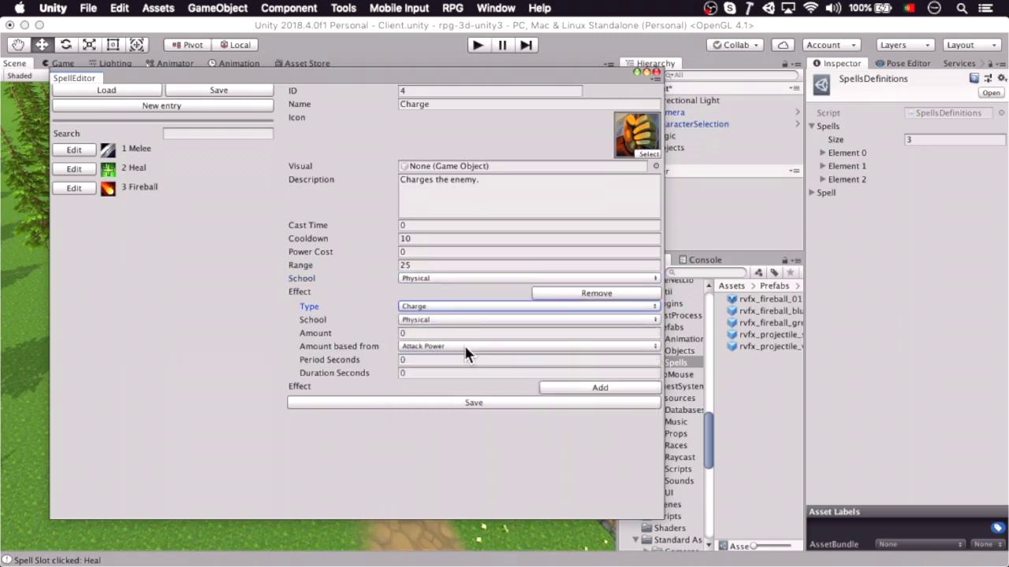
Save the Charge spell and the full spell list, and close the spell editor
left_click(456, 403)
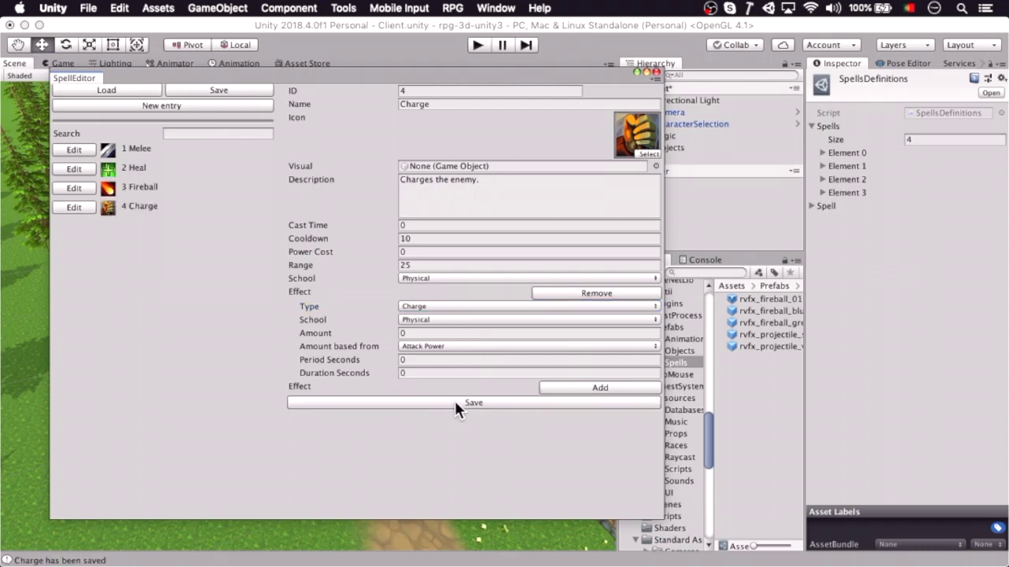
left_click(251, 91)
left_click(253, 91)
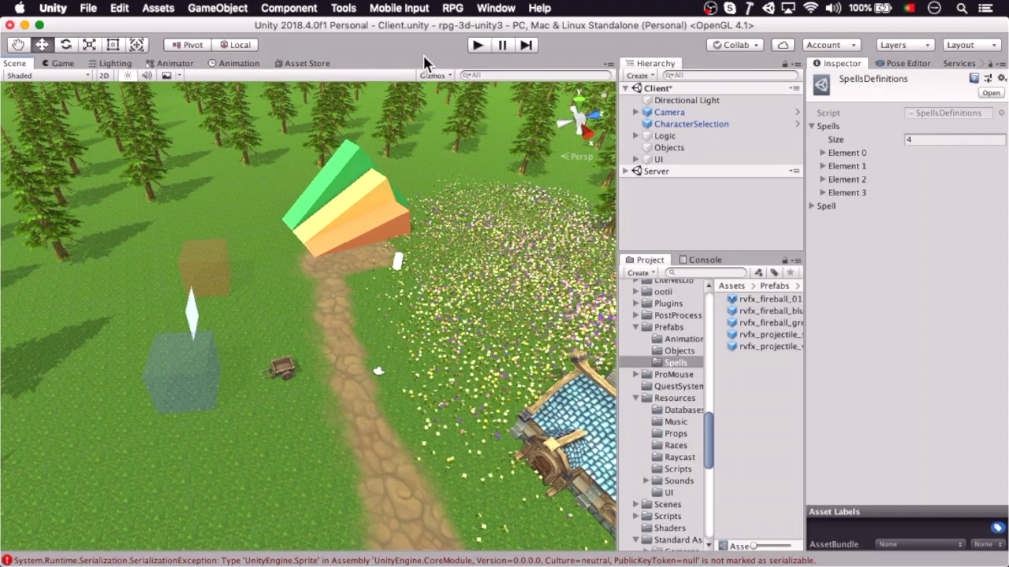
Run the game, target the distant enemy, and test the Charge spell on it followed by the Heal and Melee spells
left_click(478, 46)
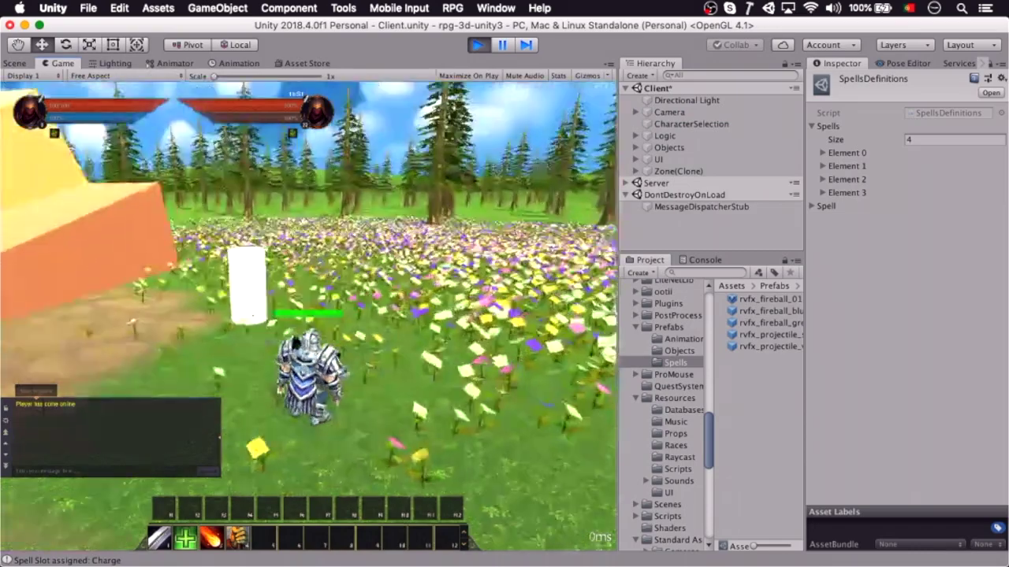
right_click_drag(362, 280, 362, 280)
left_click(348, 158)
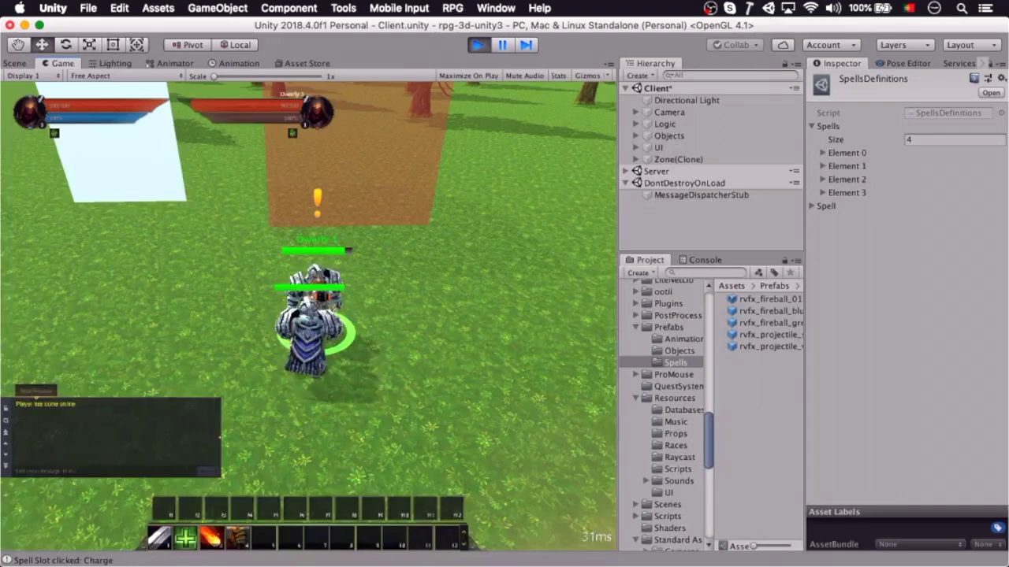
left_click(185, 538)
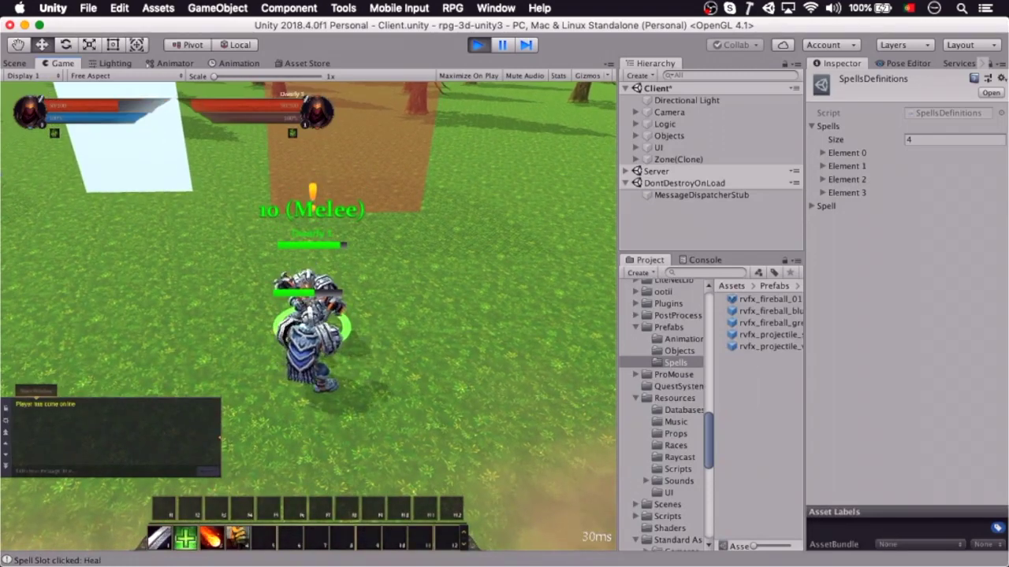
key("1")
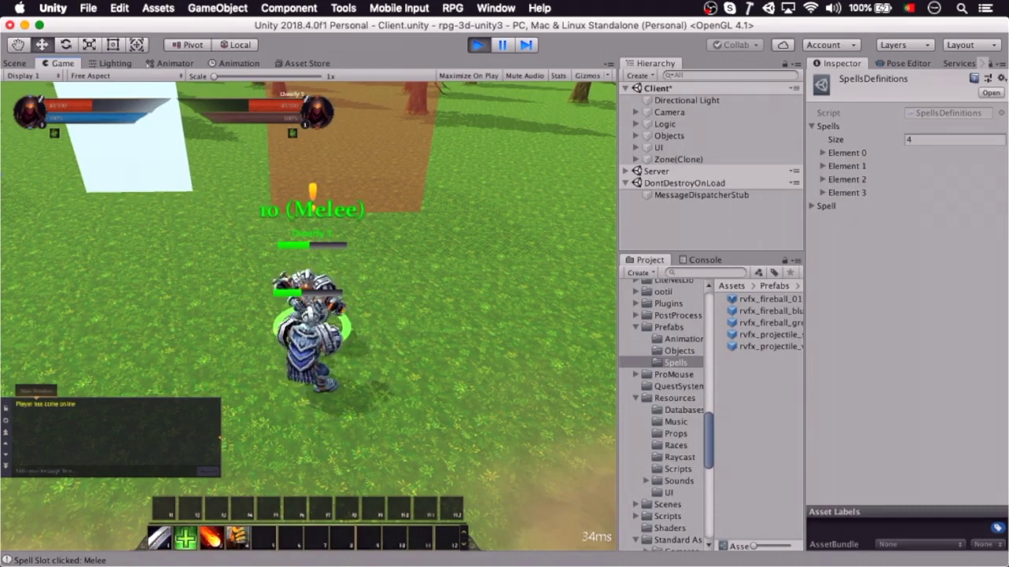